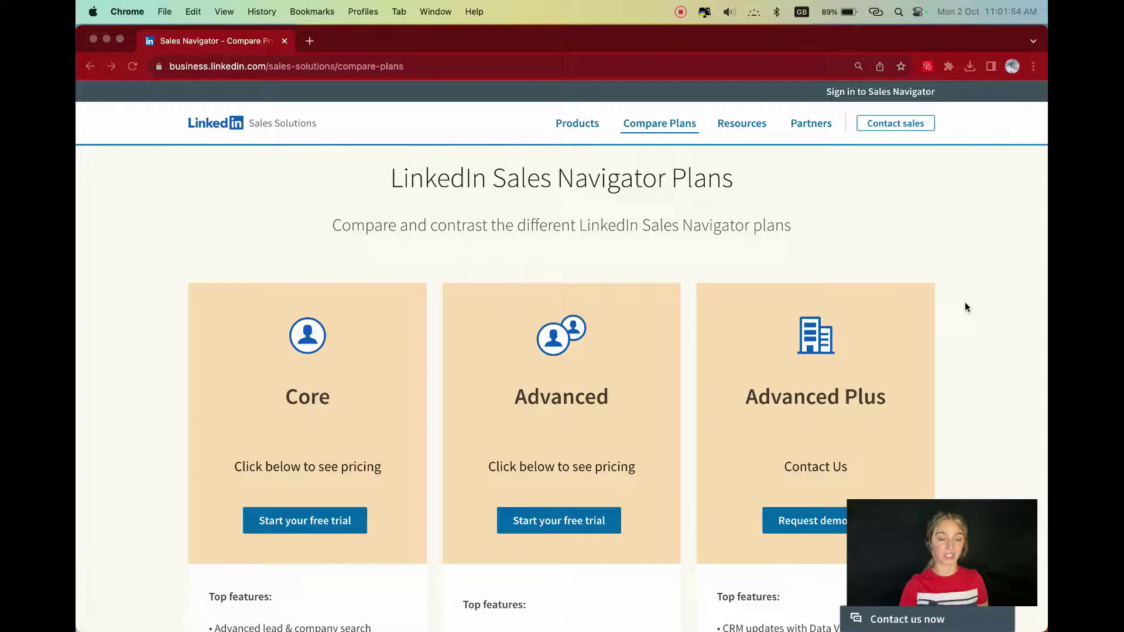
- Scroll through the Compare Plans page to review Core and Advanced pricing
scroll(163, 336, down, 3)
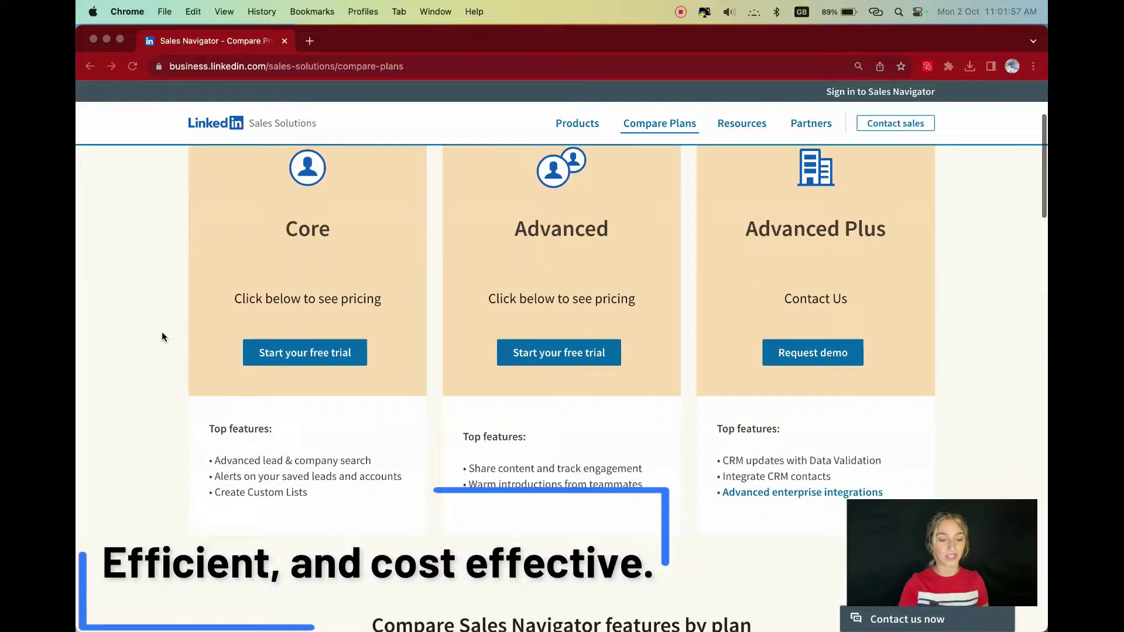
scroll(162, 336, down, 7)
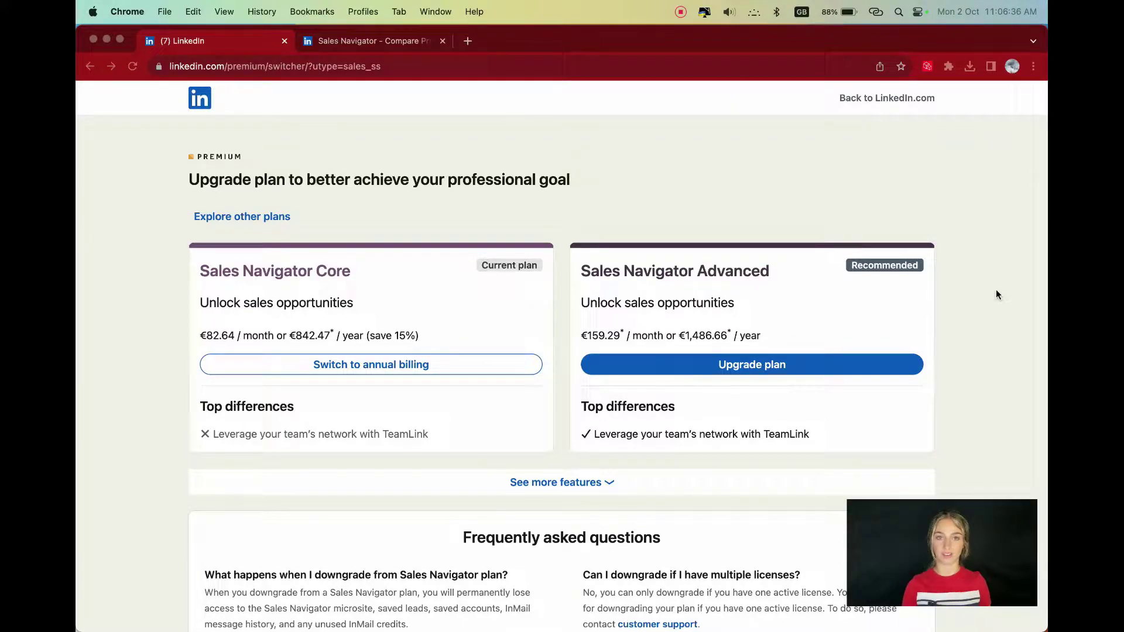
- Switch back to the Sales Navigator plan comparison tab
click(438, 43)
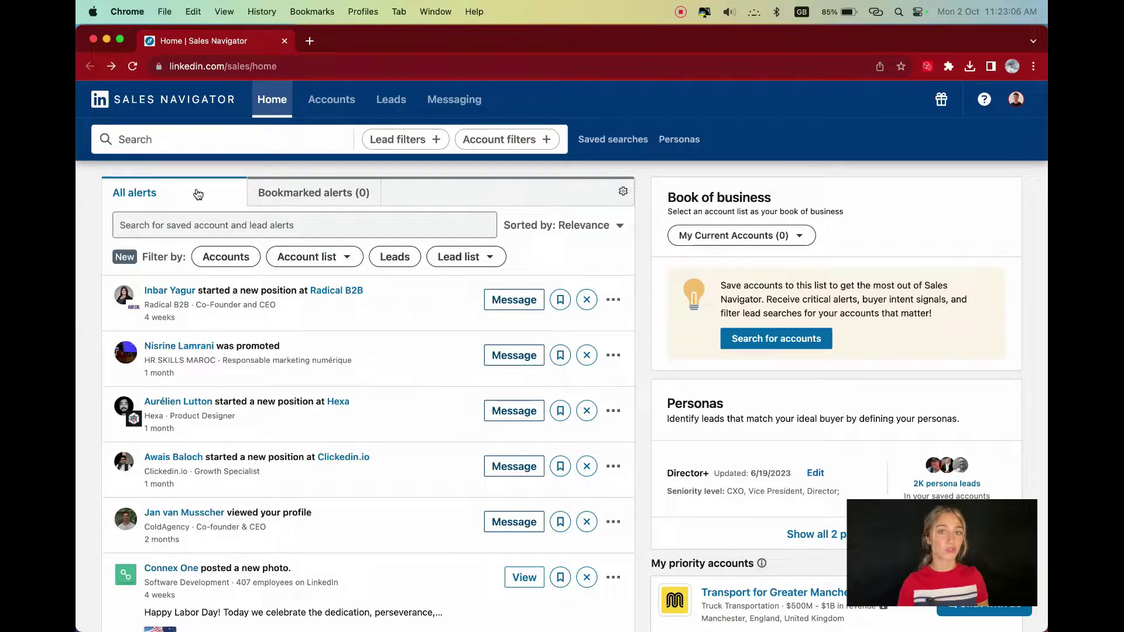
click(623, 196)
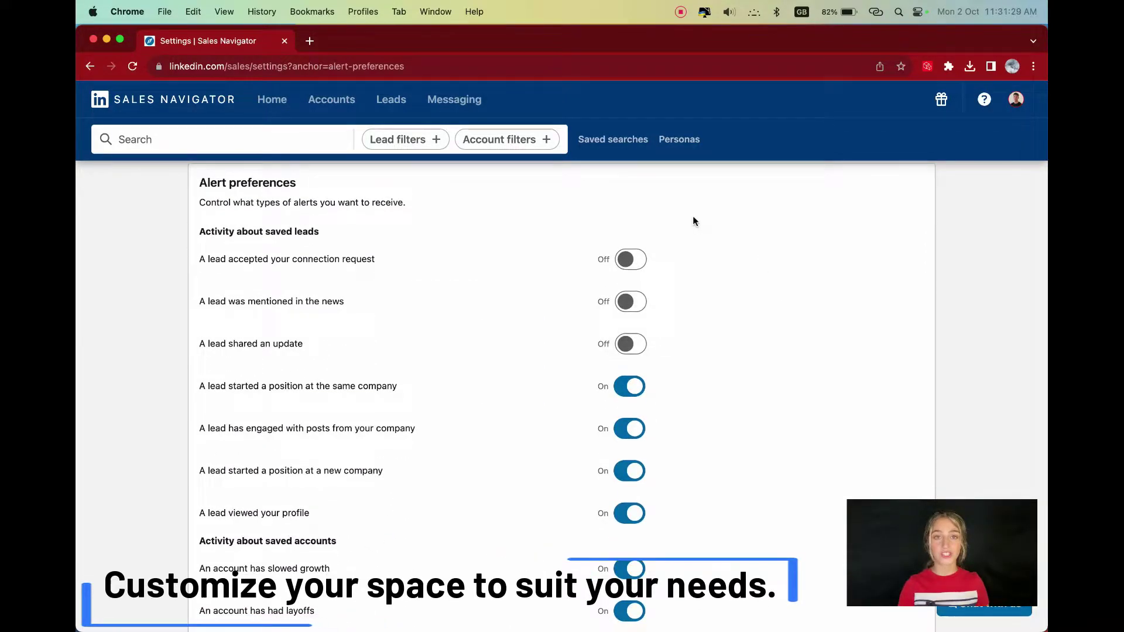
scroll(693, 219, up, 6)
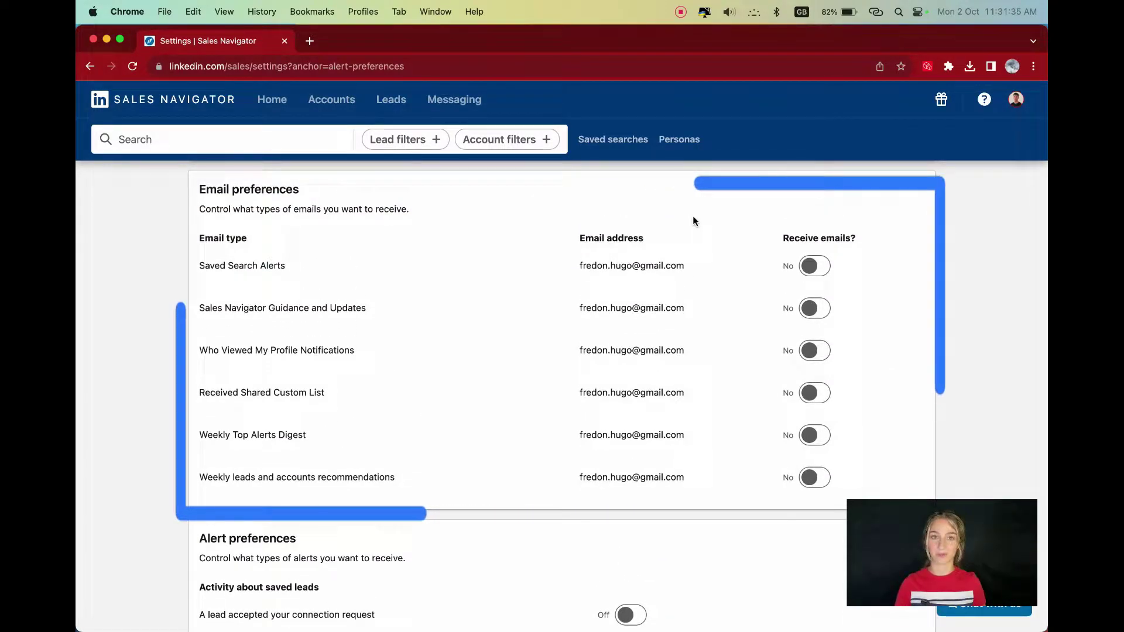
scroll(693, 220, down, 10)
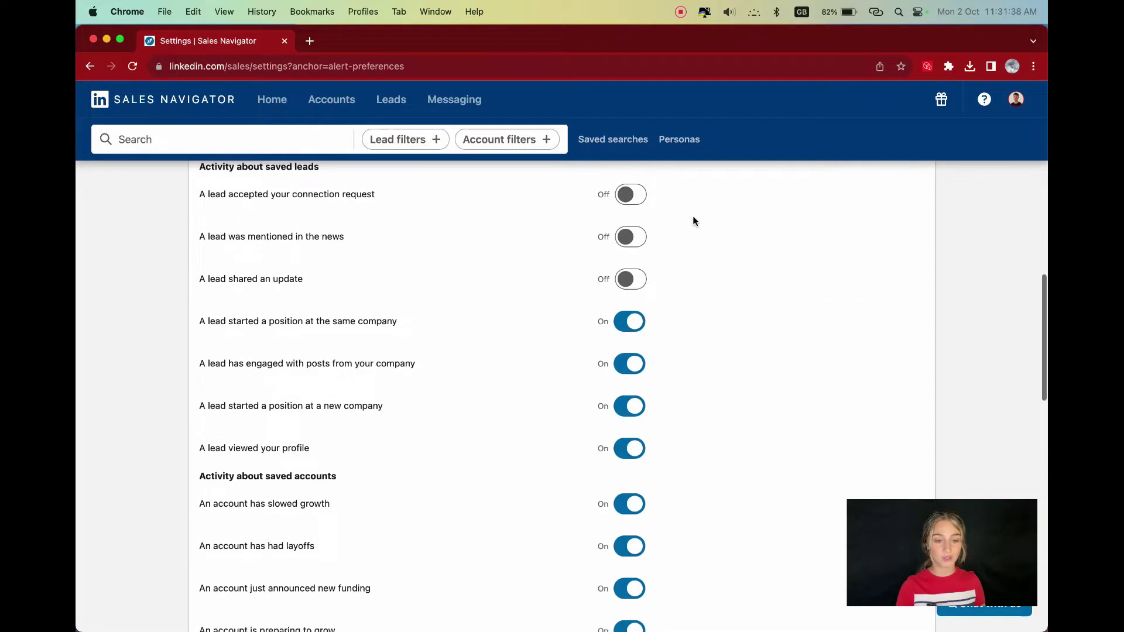
scroll(693, 221, down, 4)
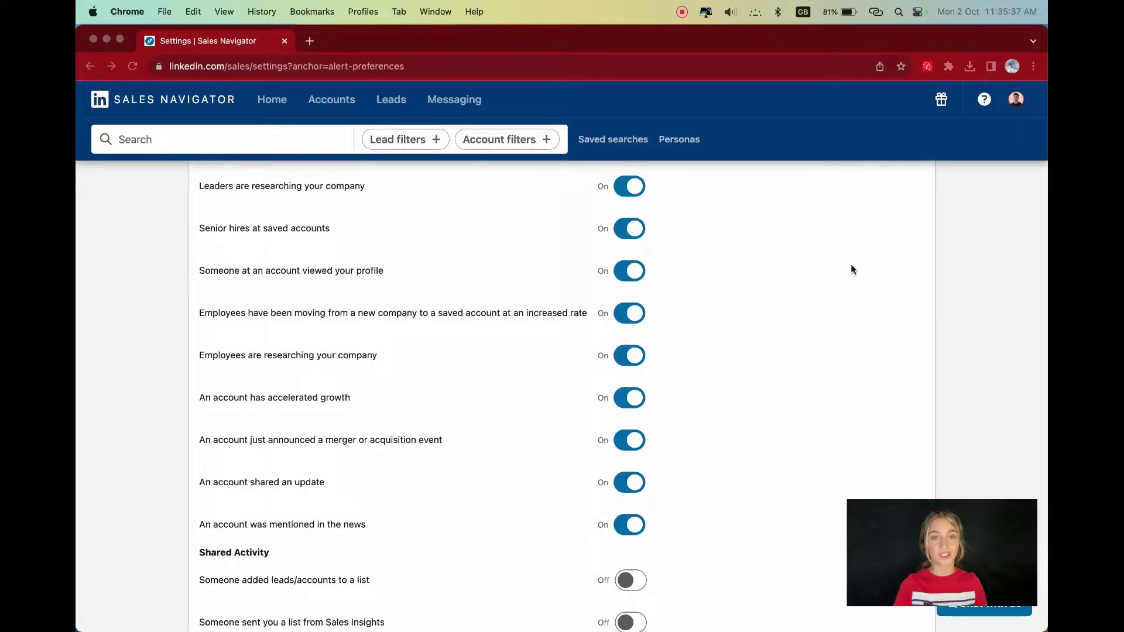
scroll(851, 269, up, 20)
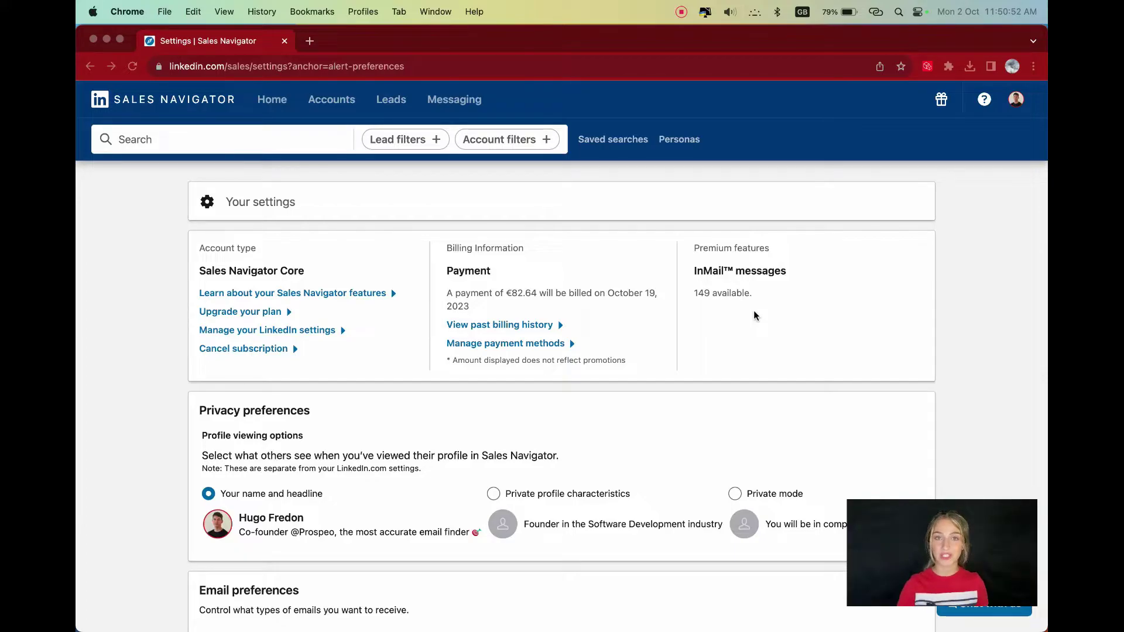
- Open lead search with all filters, then collapse and expand the filter panel to compare views
click(425, 143)
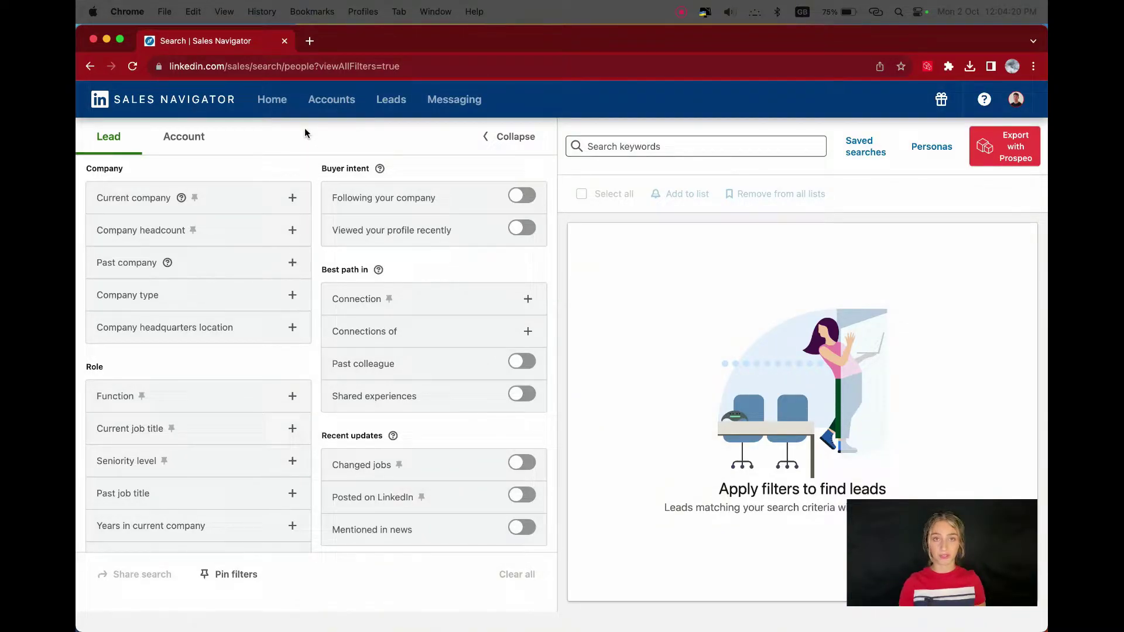
click(486, 136)
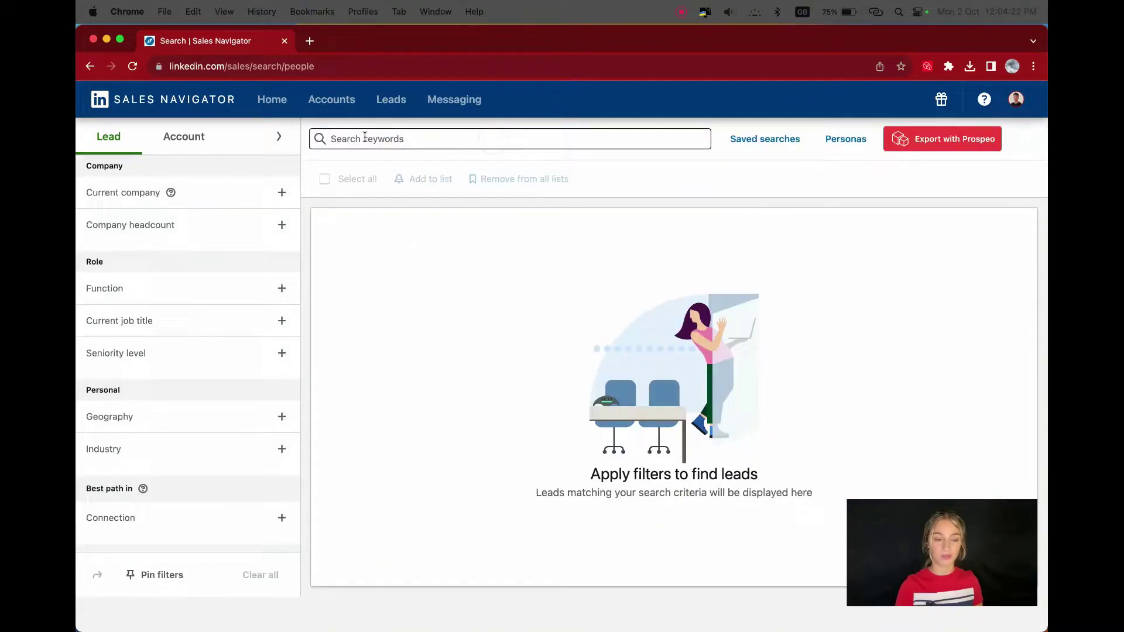
click(279, 137)
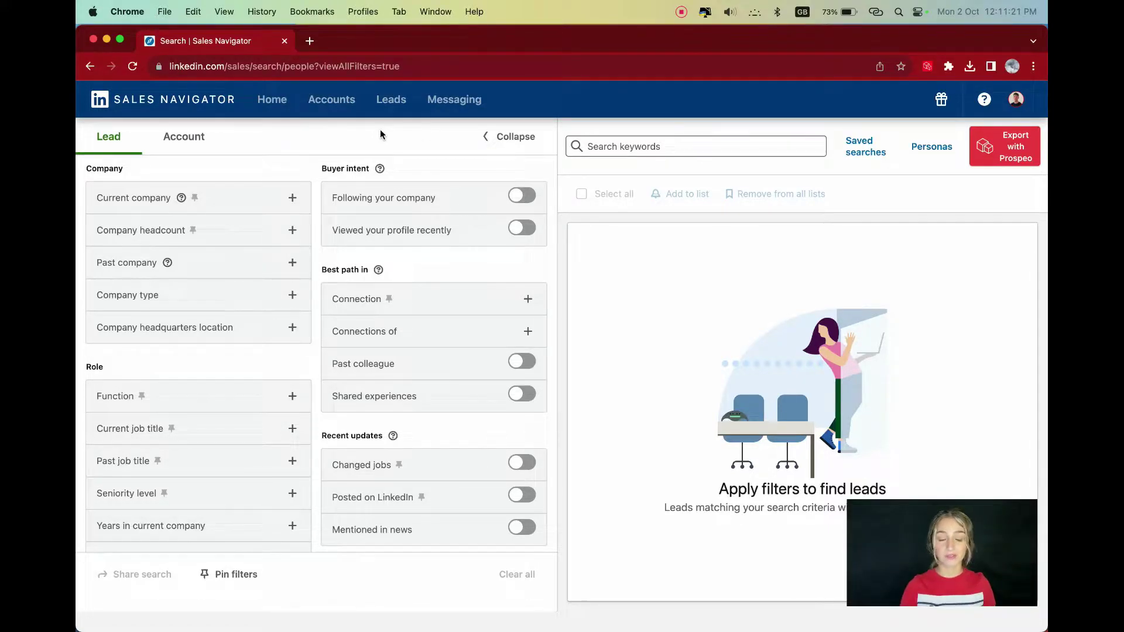
click(510, 136)
scroll(258, 276, down, 1)
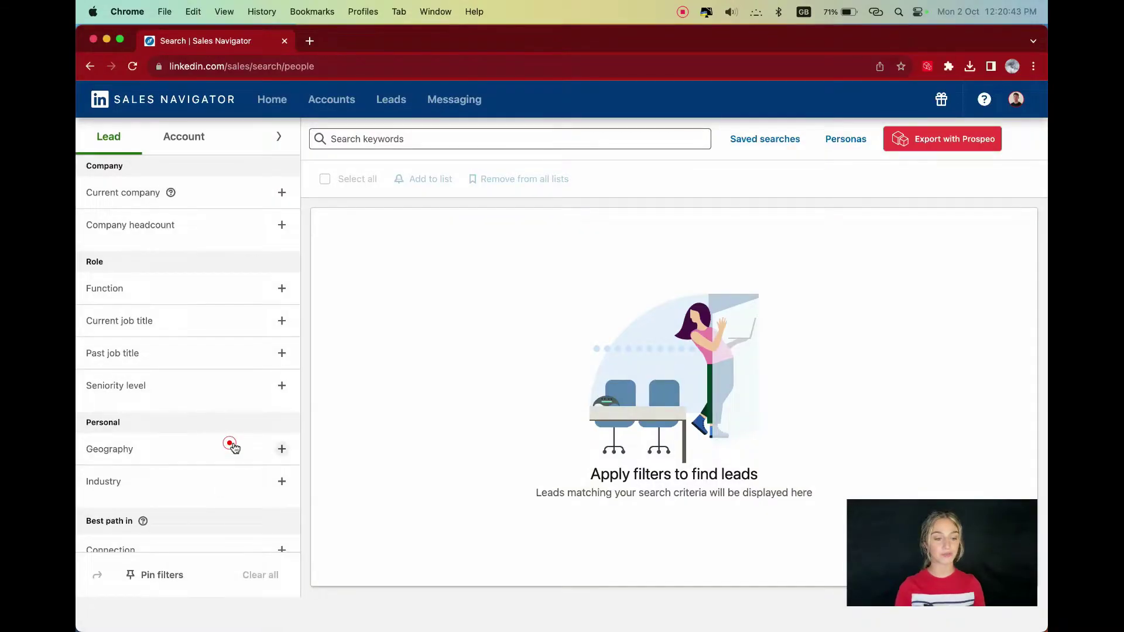
- Filter leads by Geography, searching 'los ang' for the Los Angeles Metropolitan Area
click(280, 449)
text(los ang)
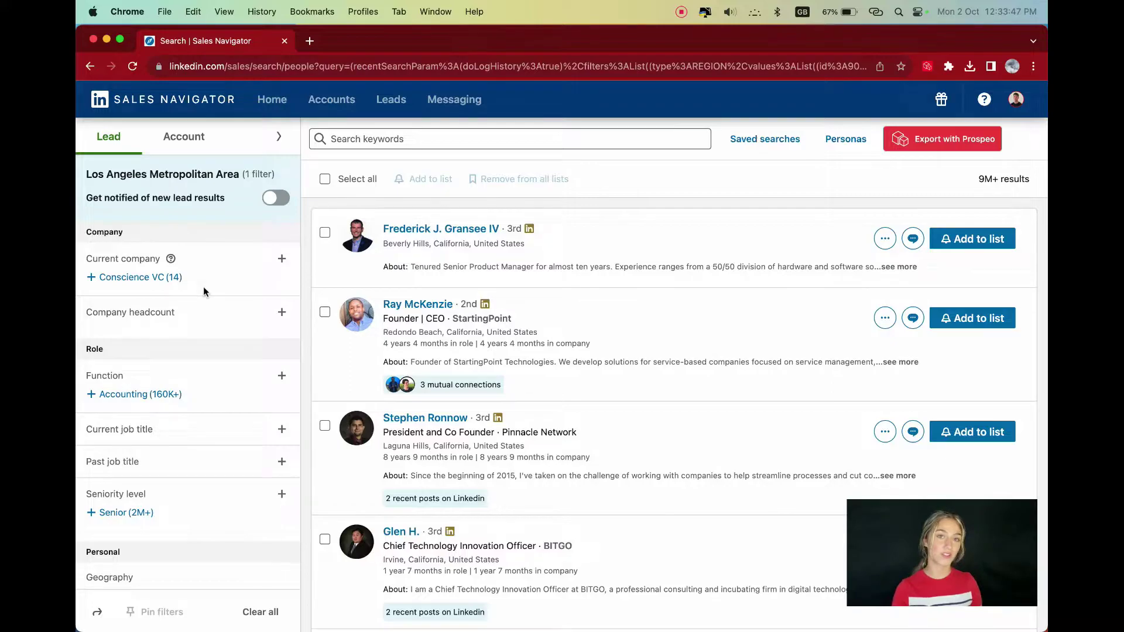
scroll(202, 287, down, 5)
- Include the Wellness and Fitness Services industry, found by searching 'well'
click(226, 355)
text(well)
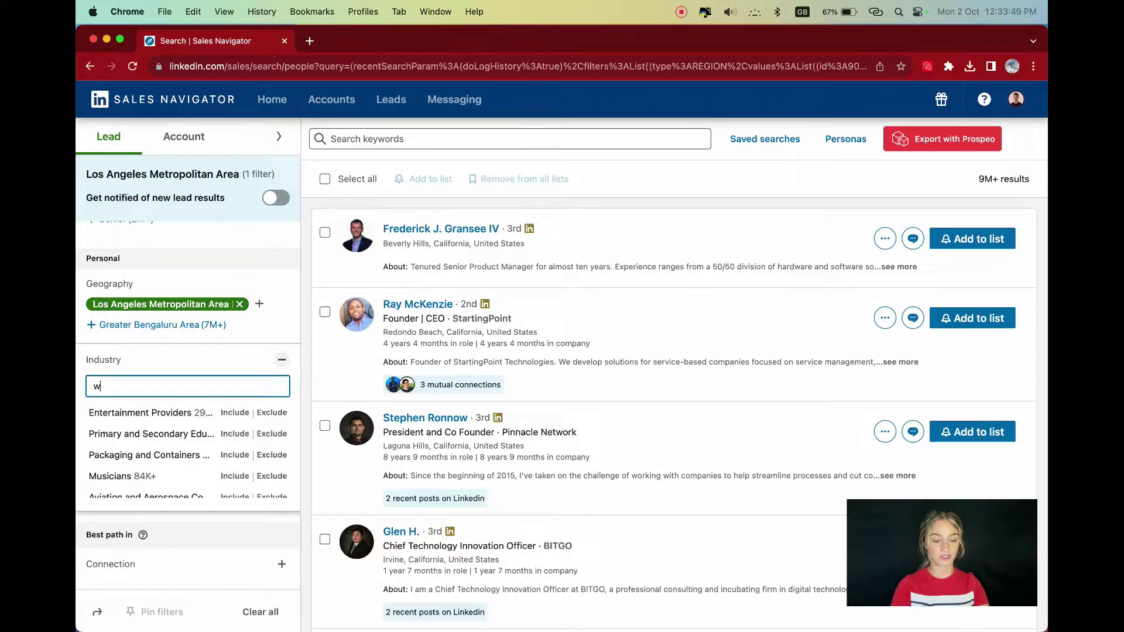
click(235, 408)
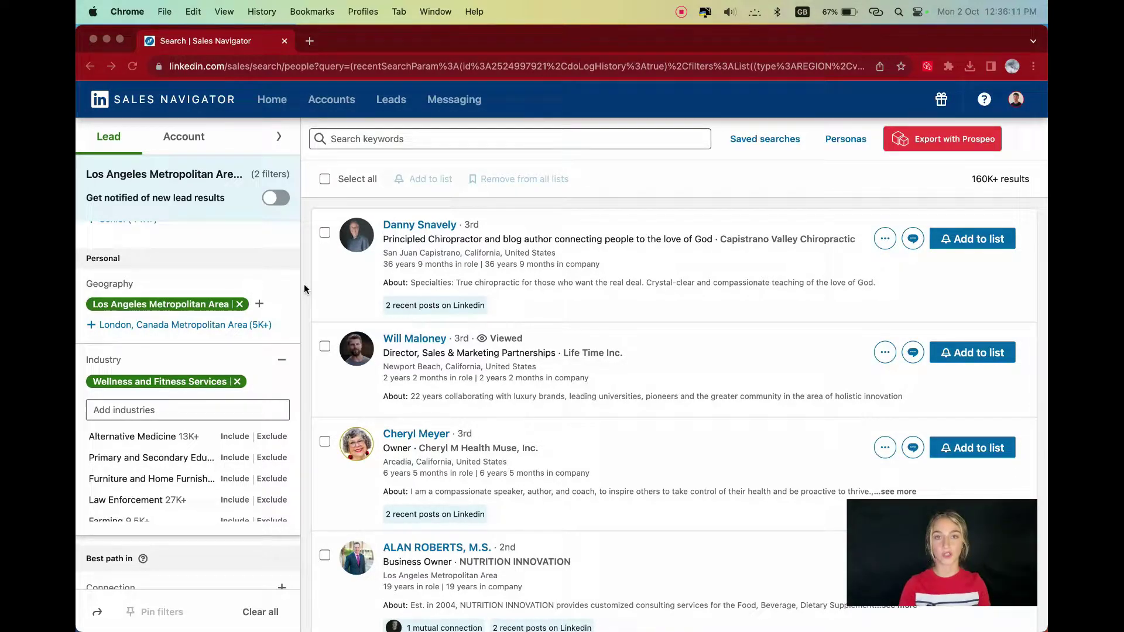
- Add the keyword 'gym' to the lead search and run it
click(397, 143)
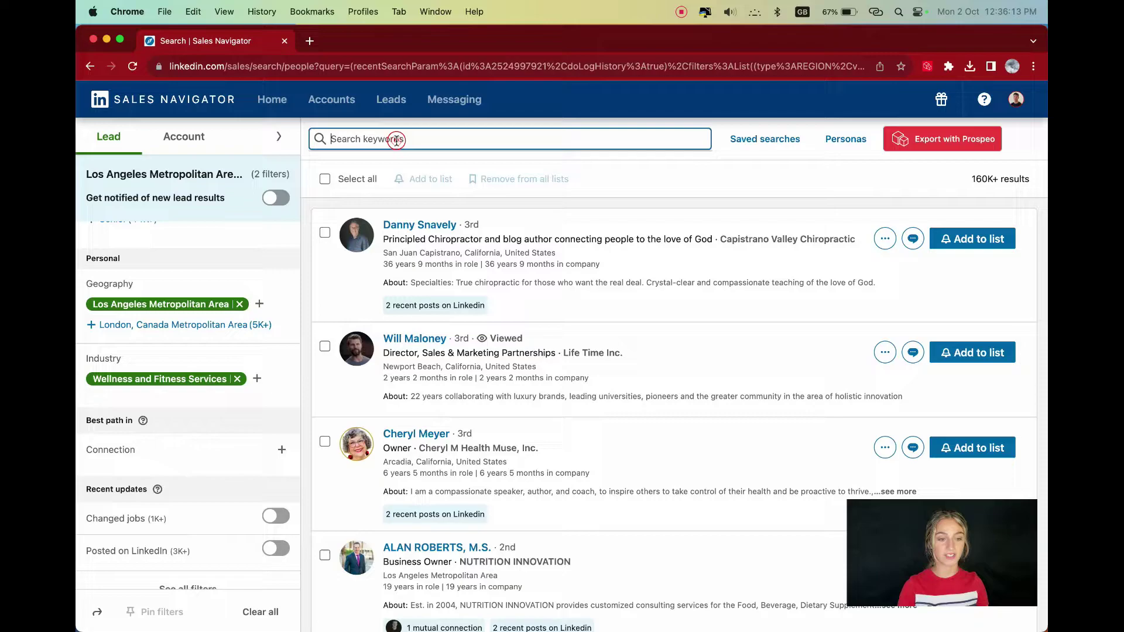
text(gym)
key(Return)
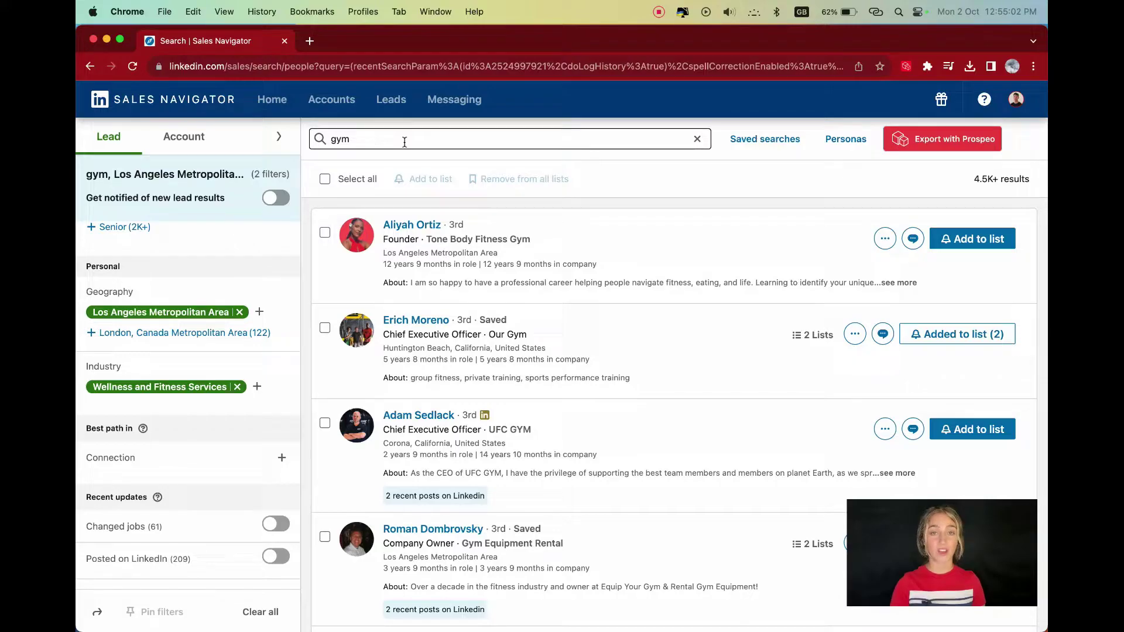
- Include companies with 1-10 employees in the Company headcount filter
scroll(228, 256, up, 5)
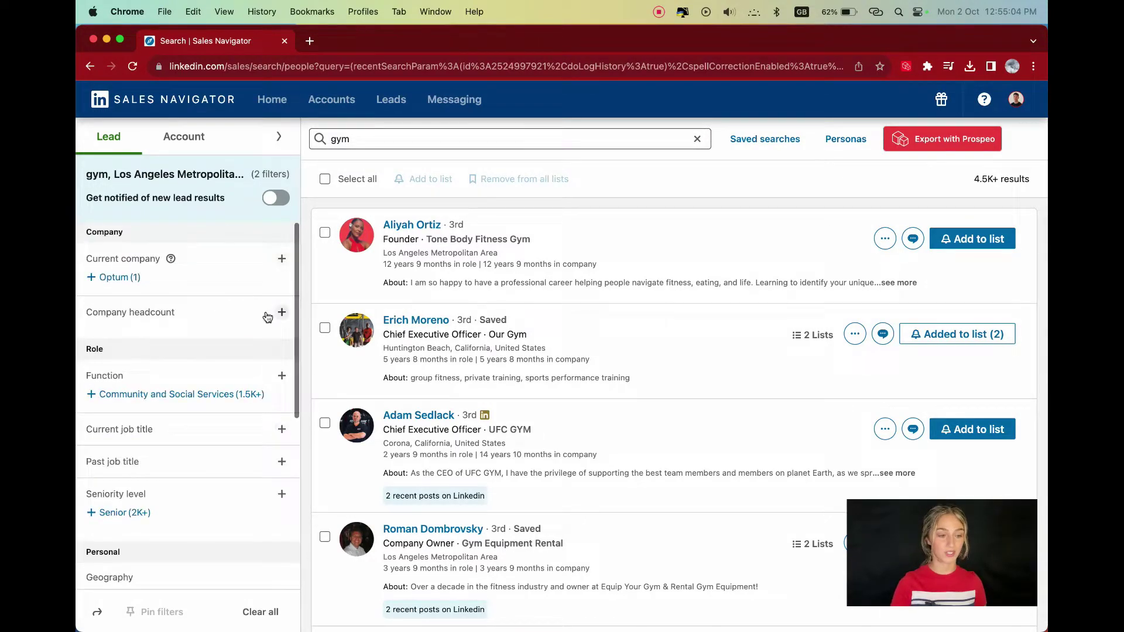
click(277, 318)
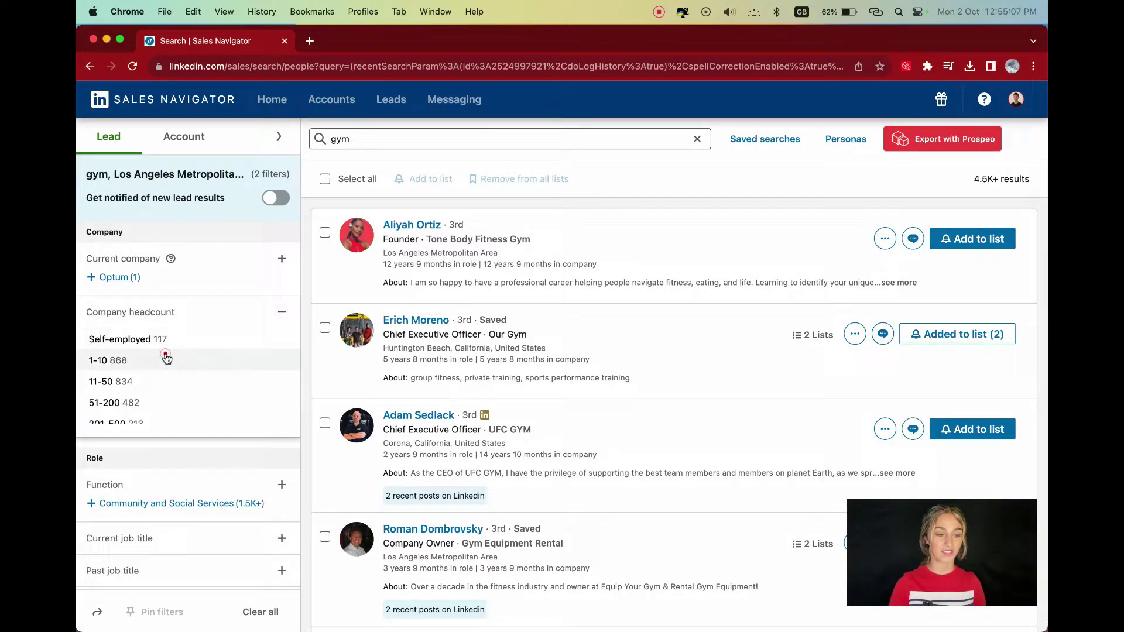
click(166, 357)
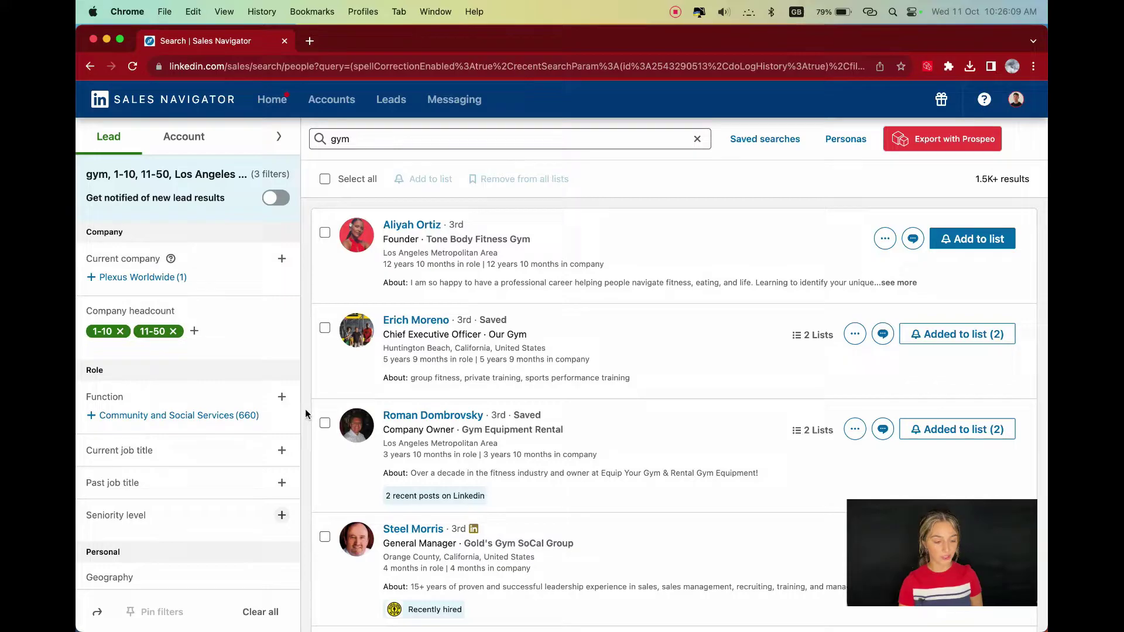
- Include Owner / Partner, CXO and Director seniority levels
click(281, 516)
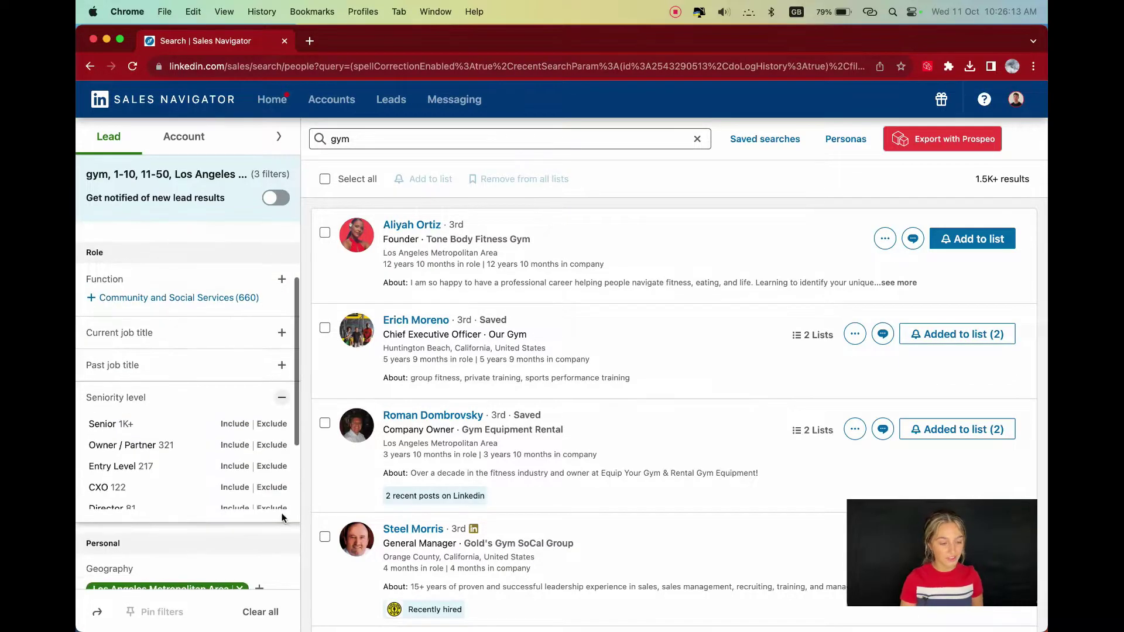
click(157, 448)
click(157, 457)
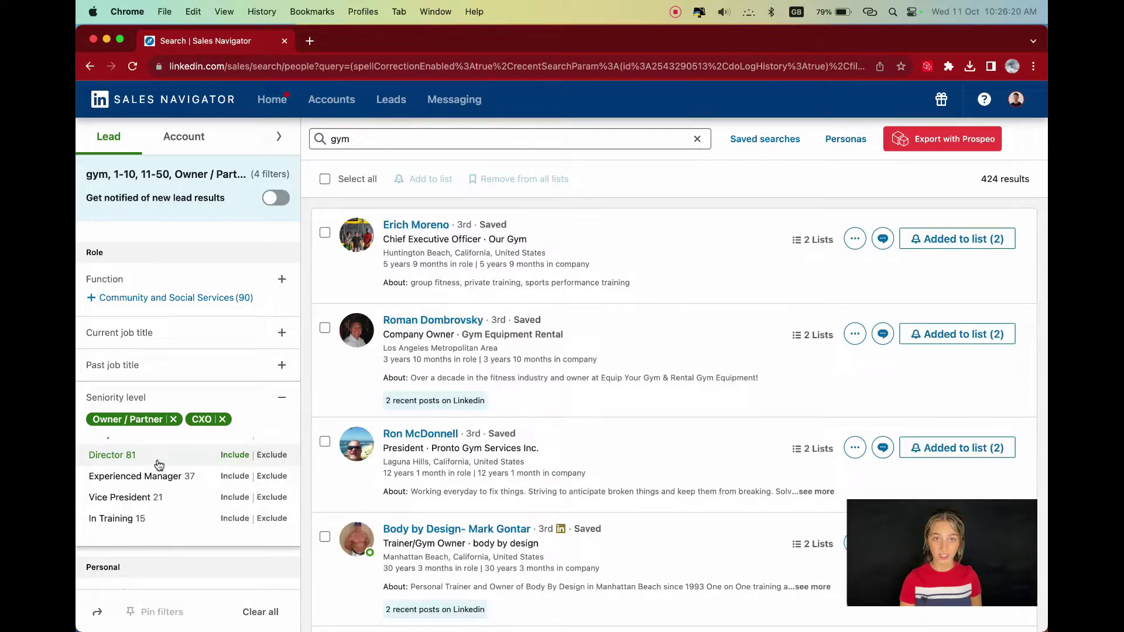
click(157, 456)
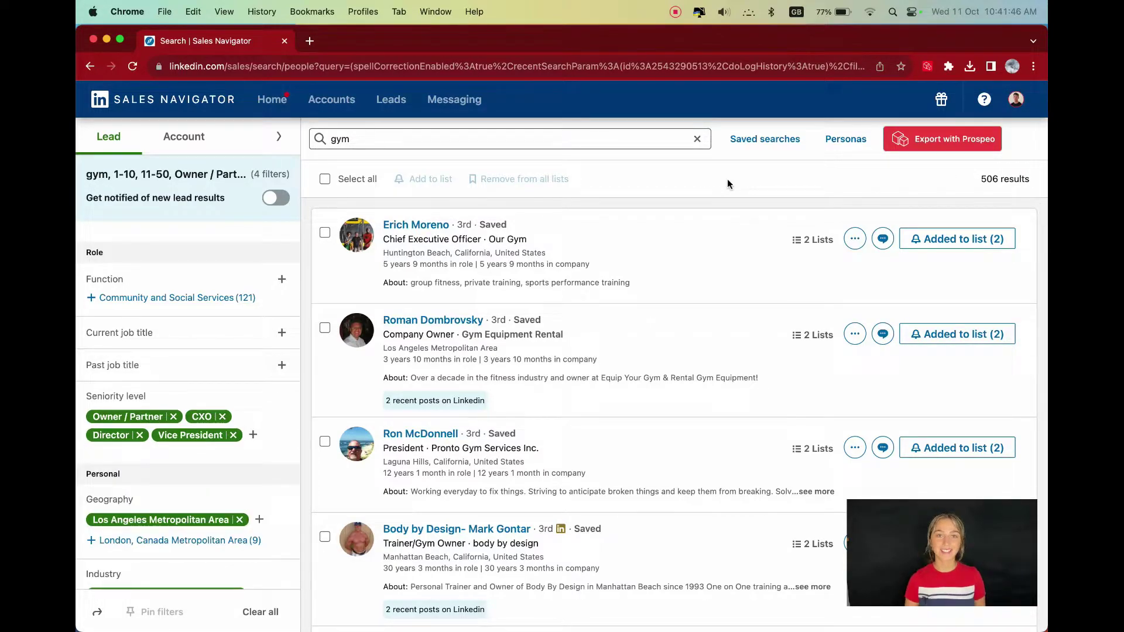
- Select all leads on the page, save the search for new-result notifications, and view saved searches
click(325, 179)
click(420, 180)
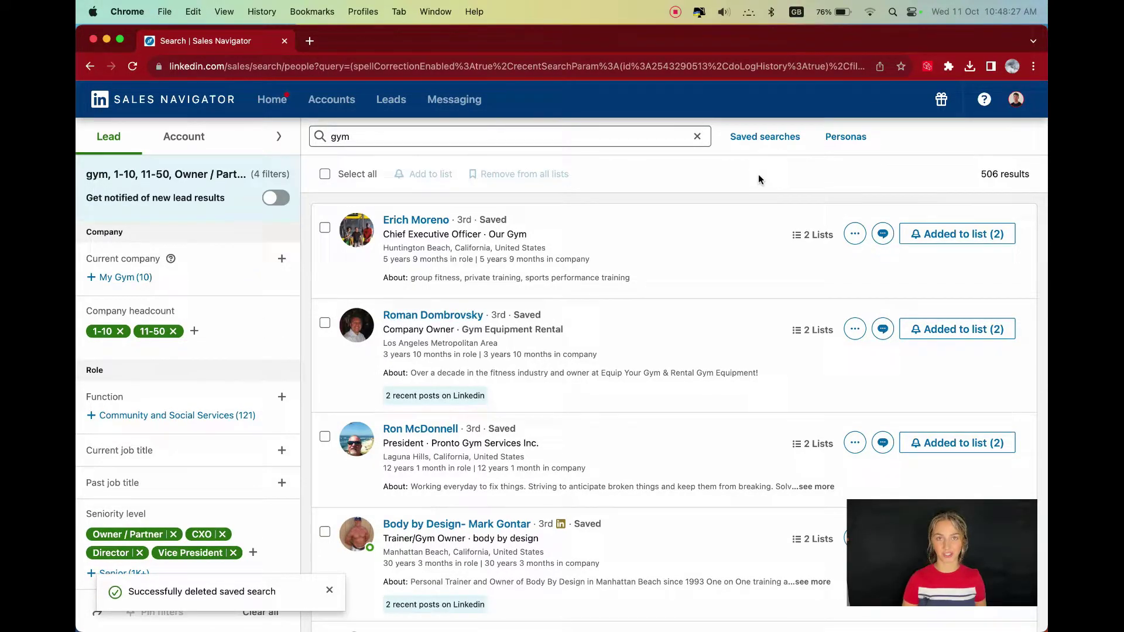
click(276, 198)
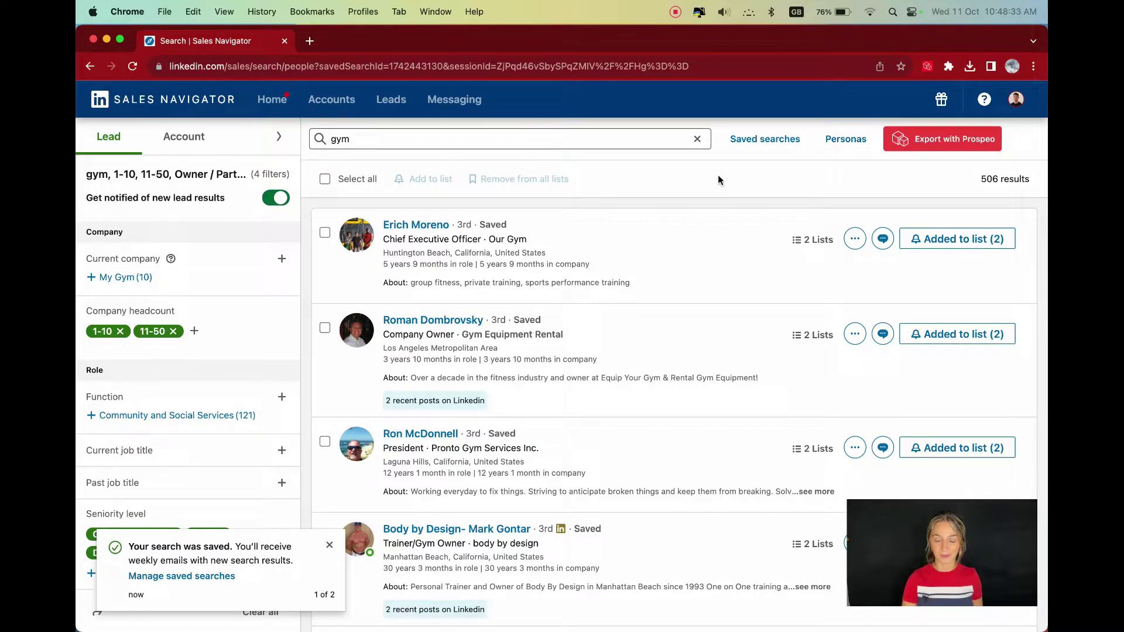
click(760, 140)
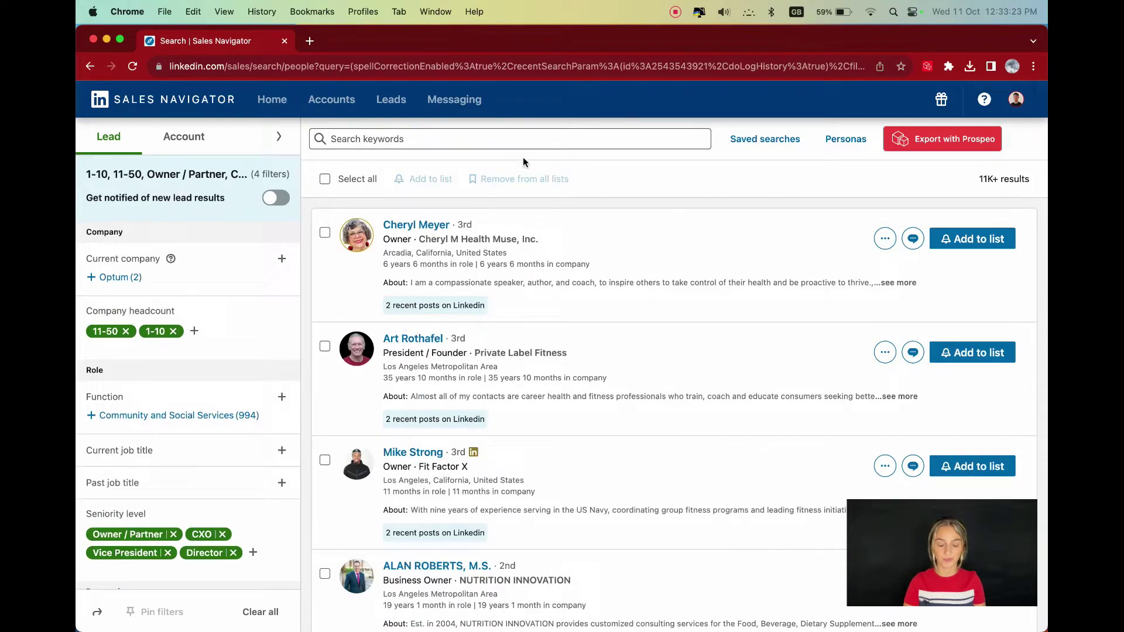
- Run the Boolean lead query "gym owner" AND (gym AND "wellness program" OR "fitness training") NOT yoga
click(432, 138)
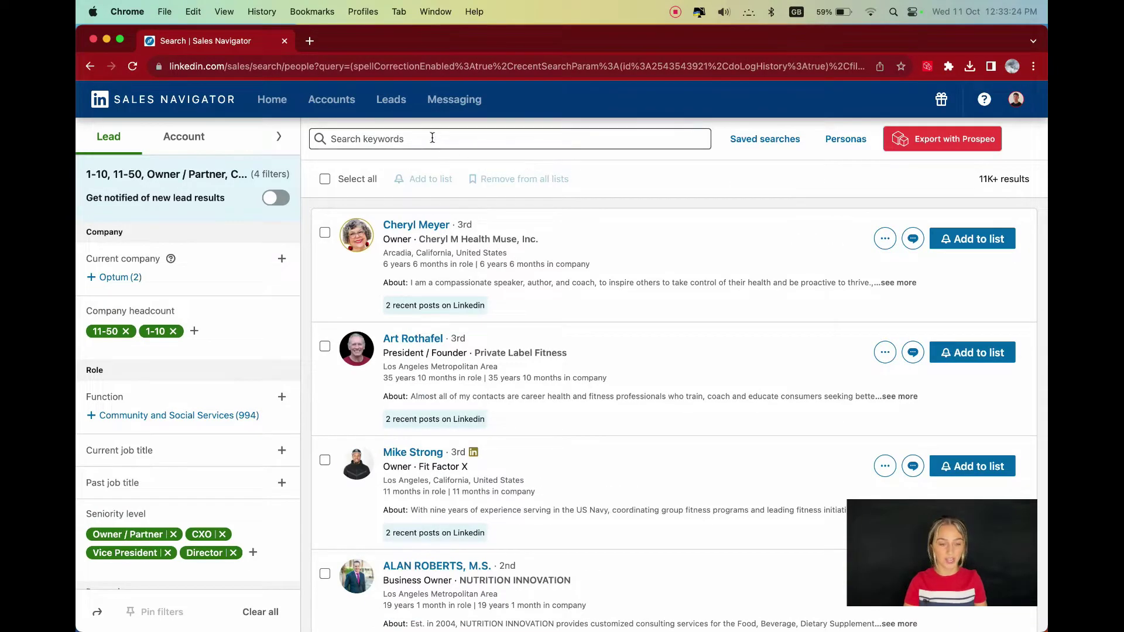
text("gym owner" AND)
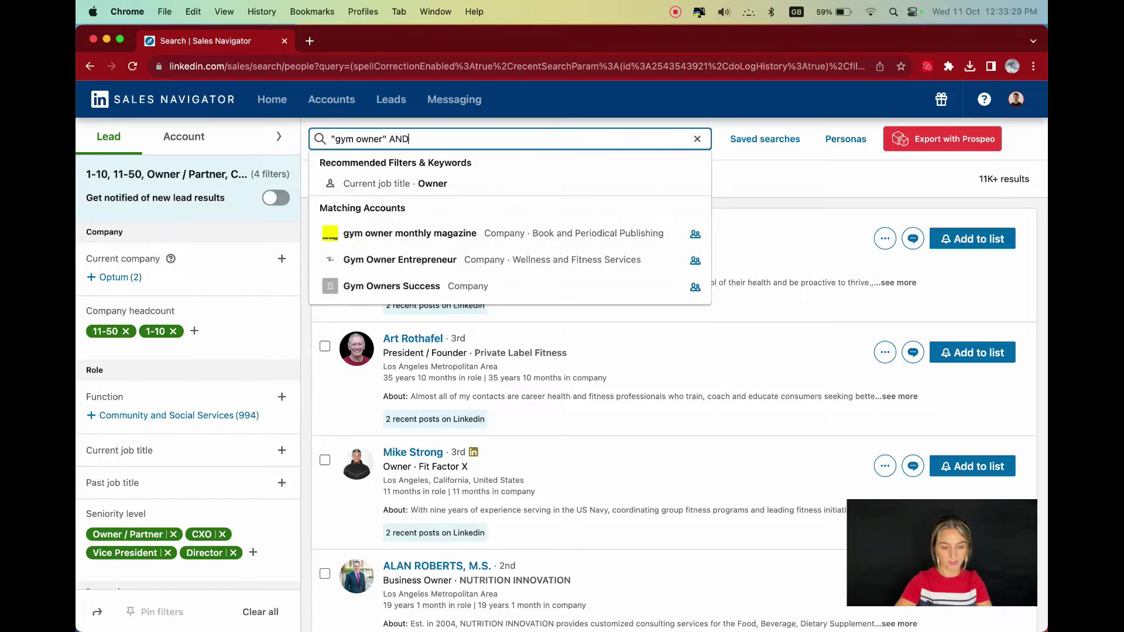
text( (gym AND "wel)
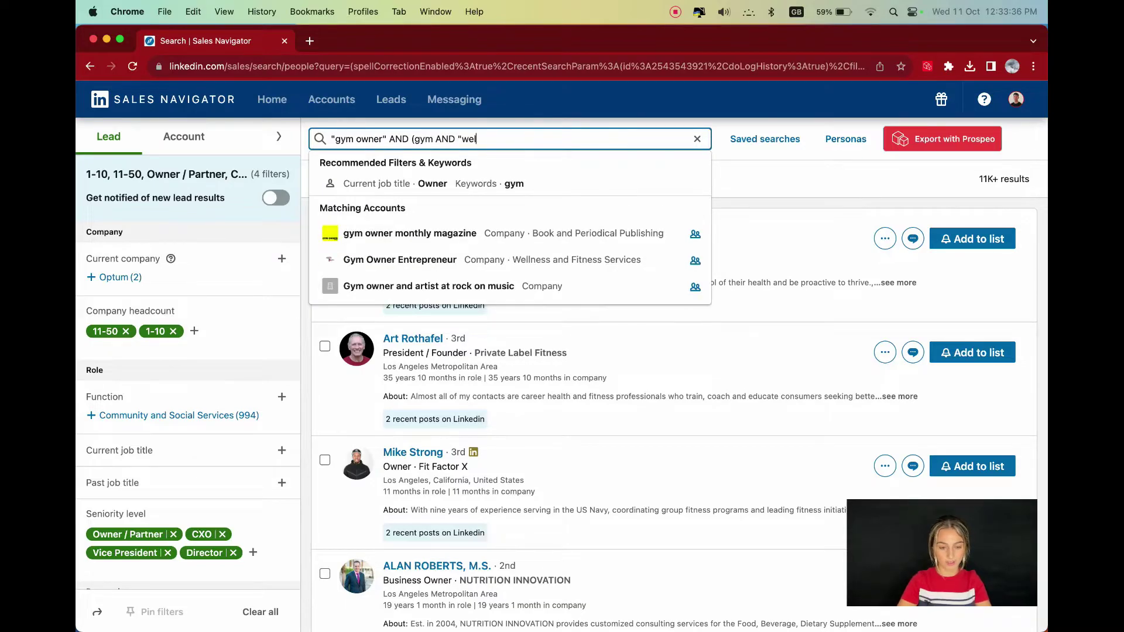
text(lness program" OR "fitn)
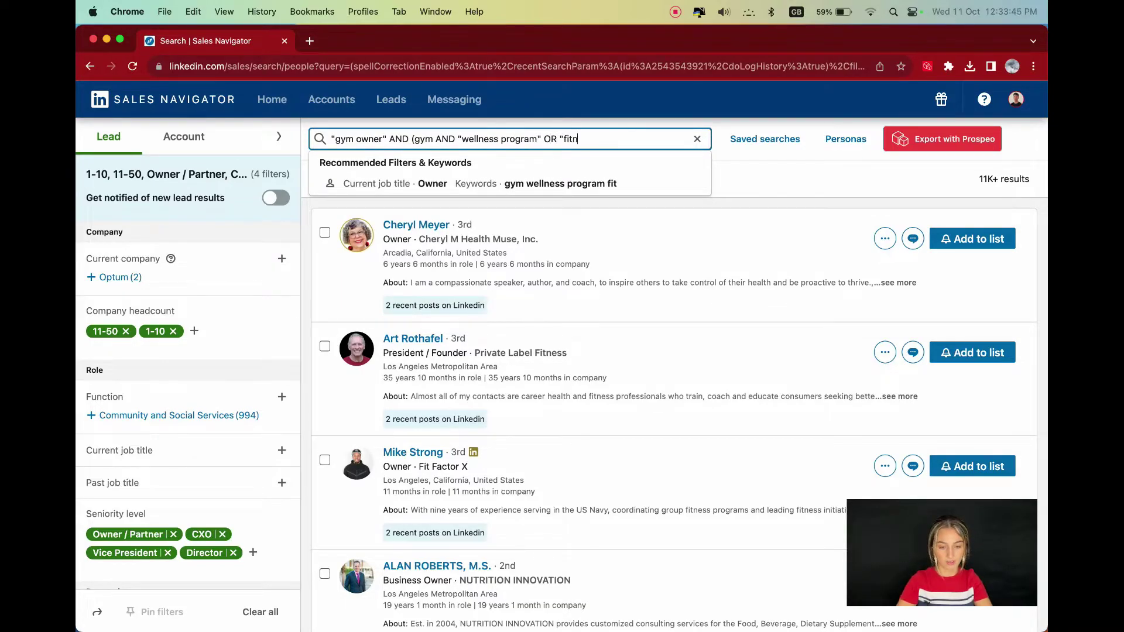
text(ess training") NOT yo)
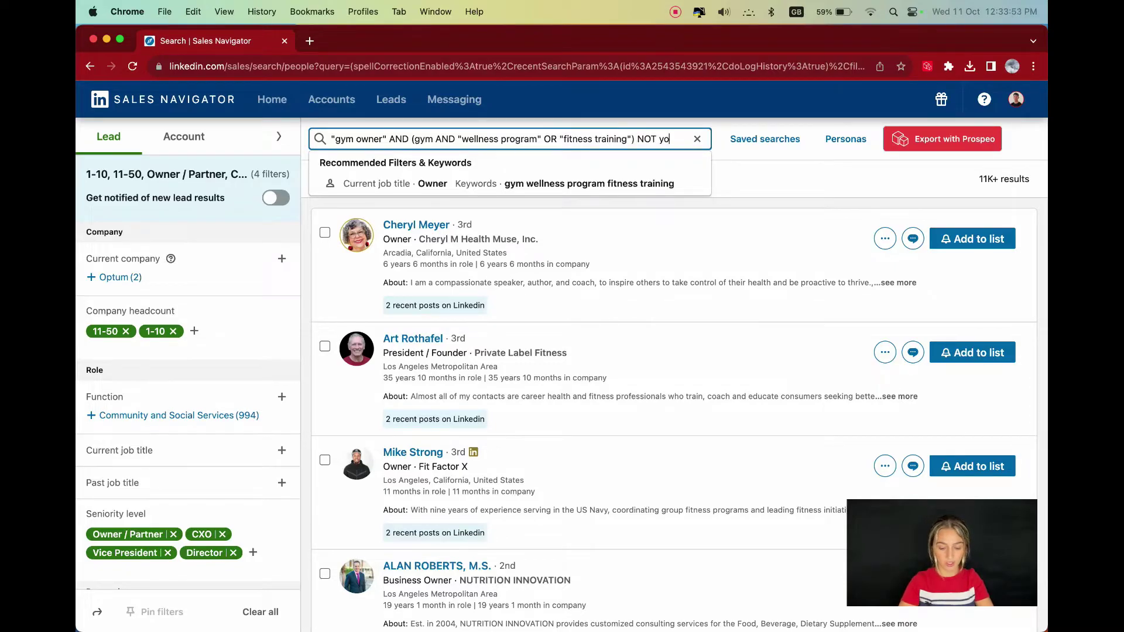
text(ga)
key(Return)
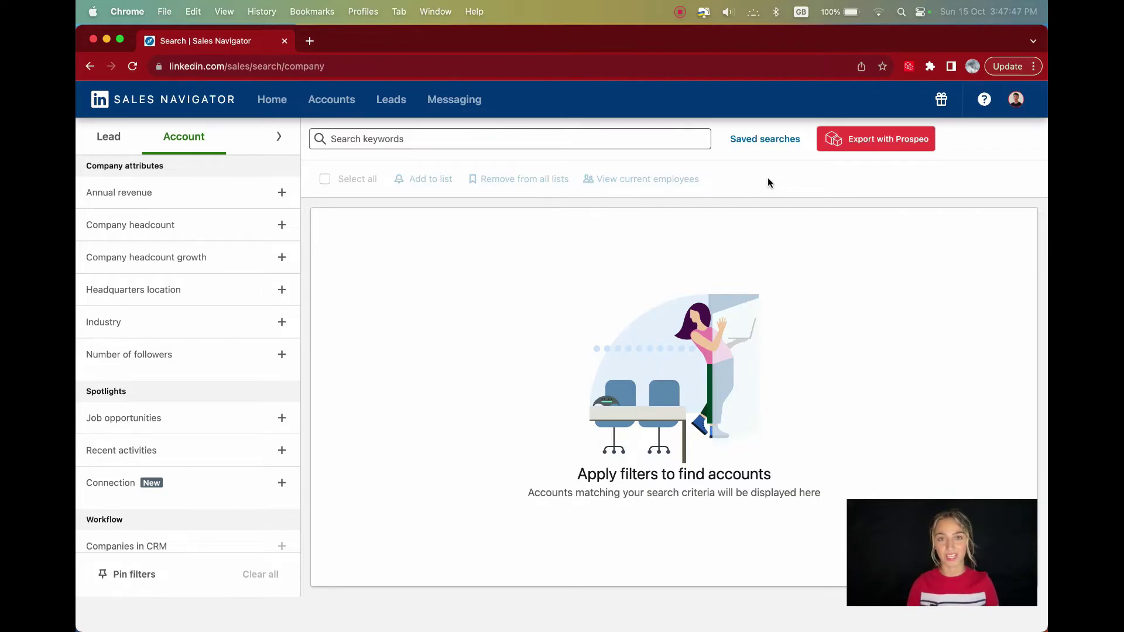
- Search accounts for 'pr' and save one to a new account list named 'Test list'
click(616, 141)
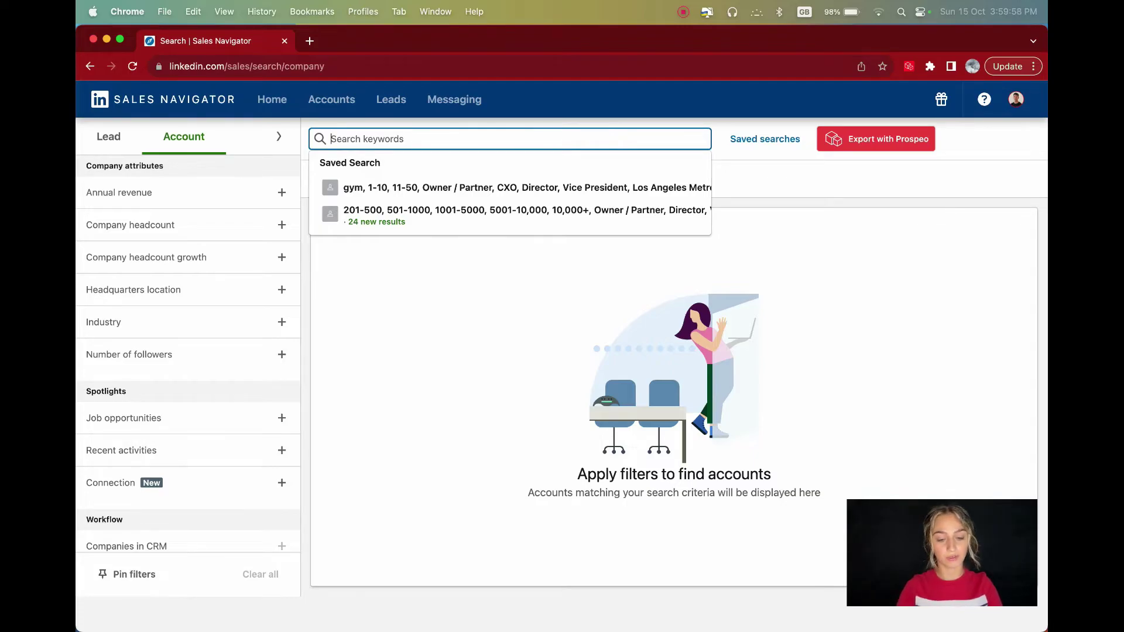
text(prolon fast)
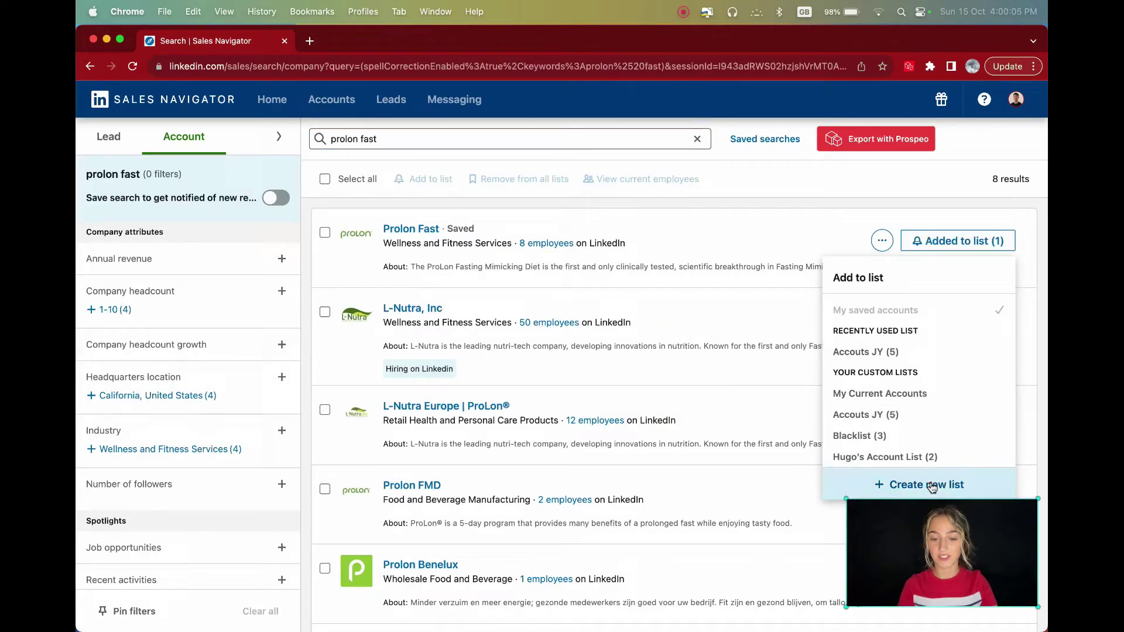
click(931, 483)
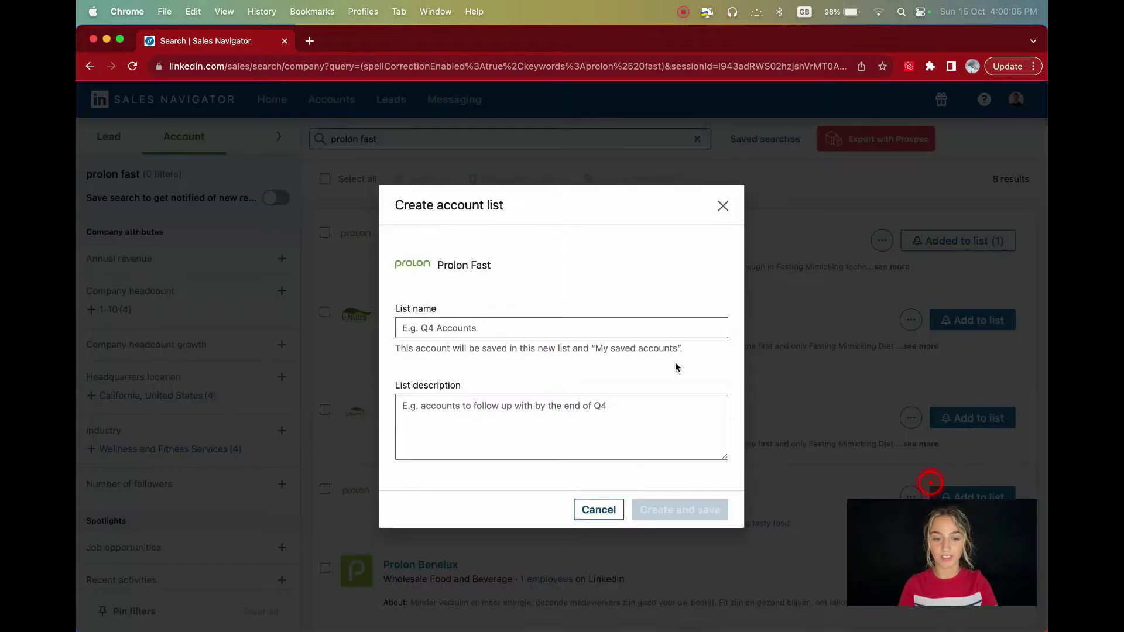
click(529, 325)
text(Test list)
click(688, 511)
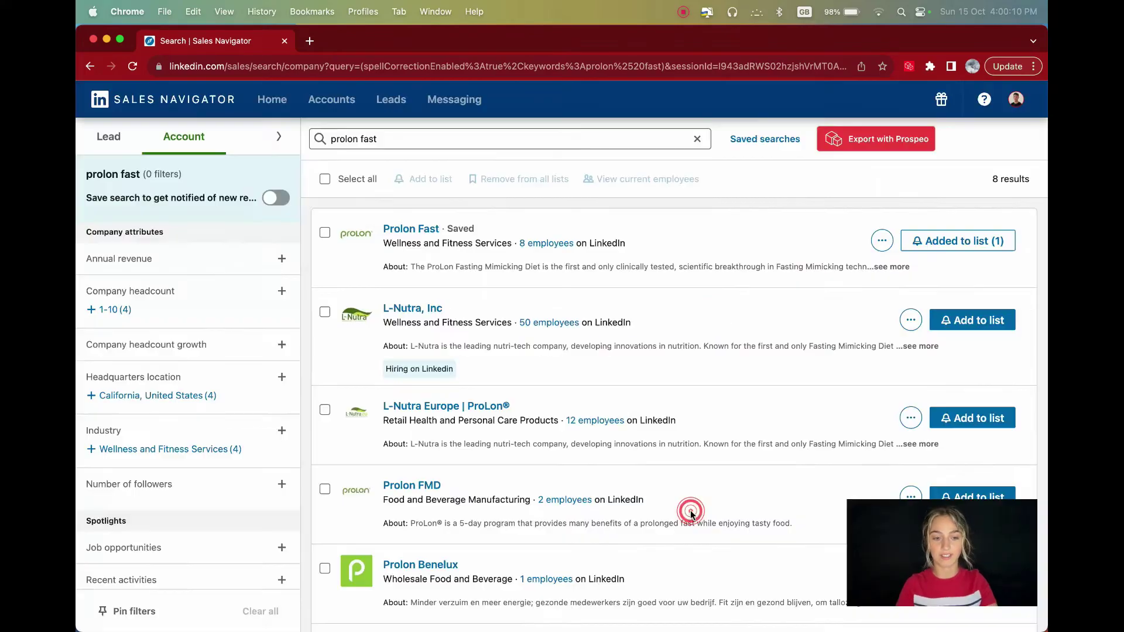
- Replace the account search with 's' and add another account to the list
click(480, 139)
key(super+a)
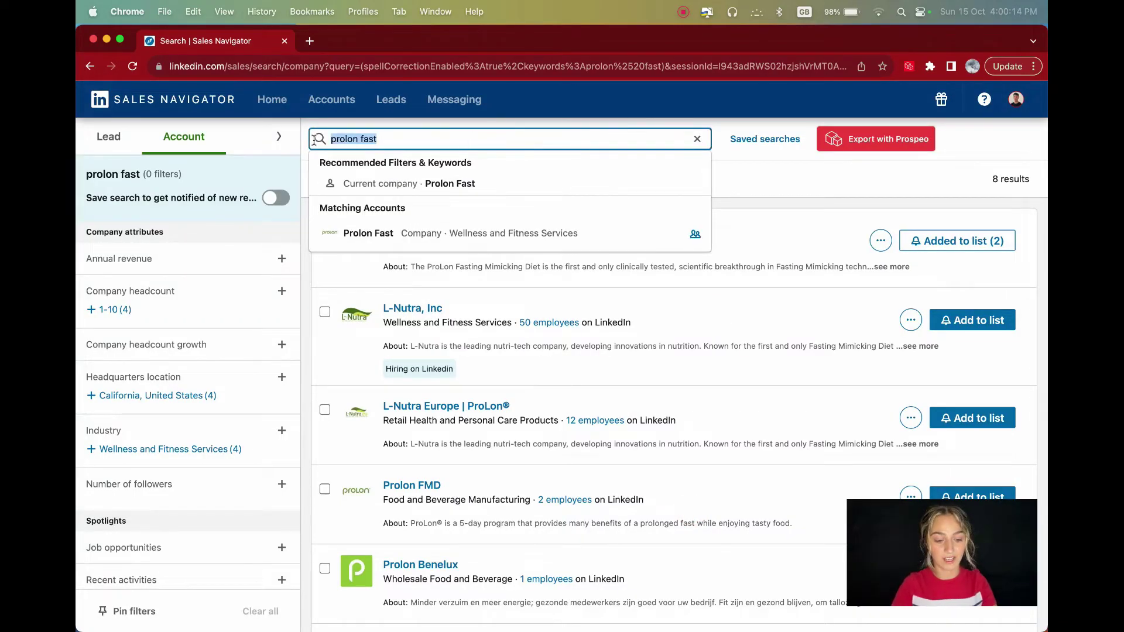
text(still life, inc.)
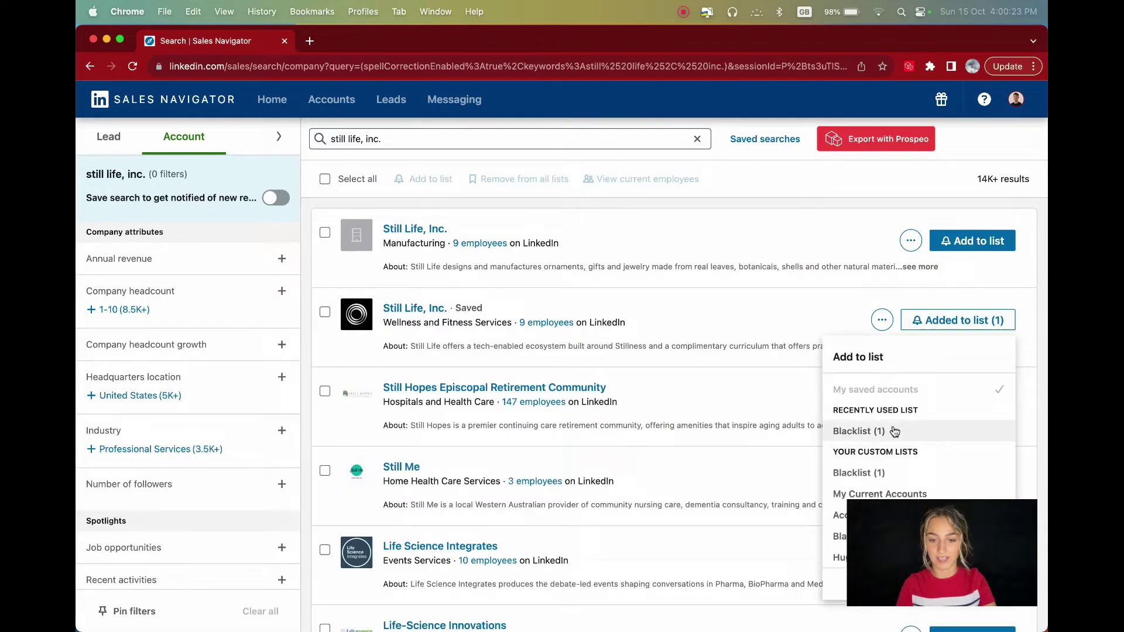
click(887, 432)
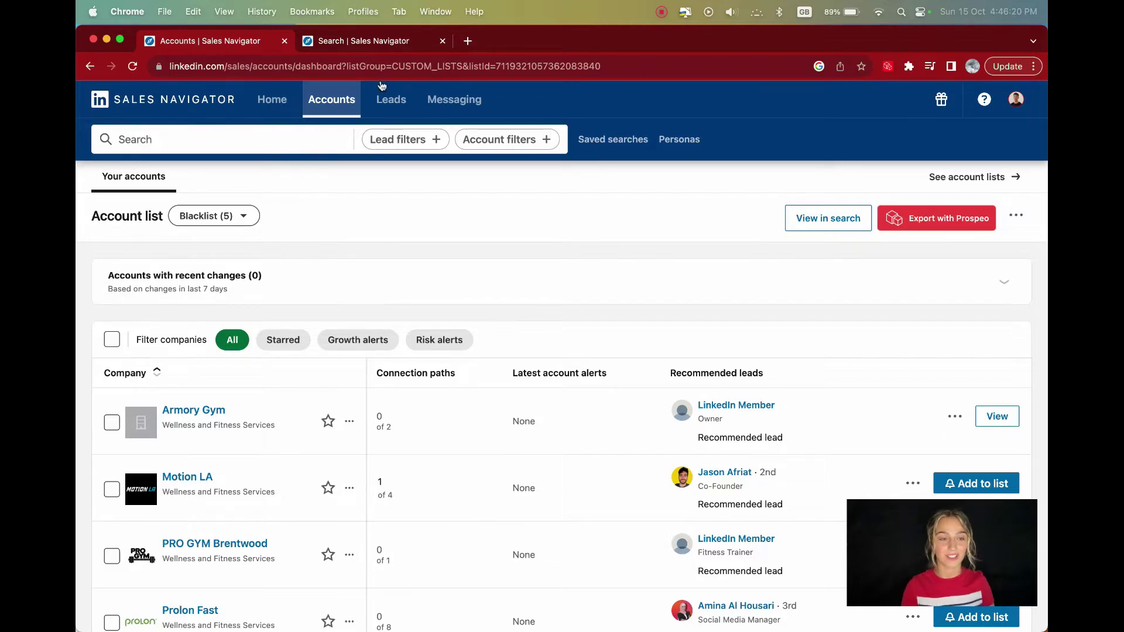
- Back in the lead search, exclude the Blacklist account list via the Account lists filter
click(354, 41)
click(274, 132)
scroll(441, 310, down, 5)
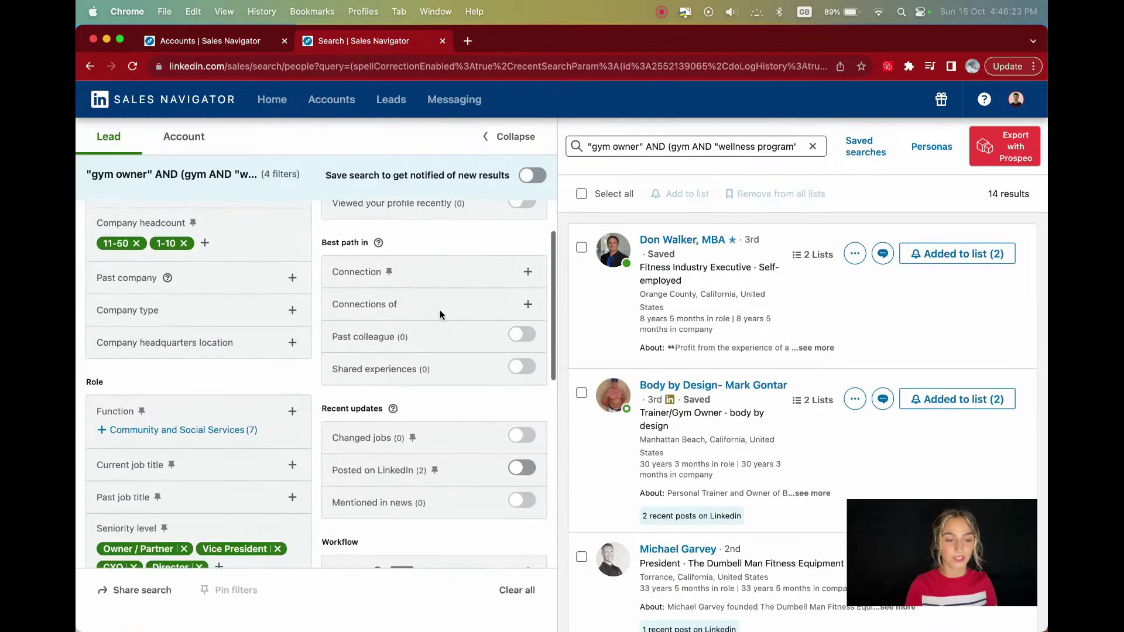
click(527, 354)
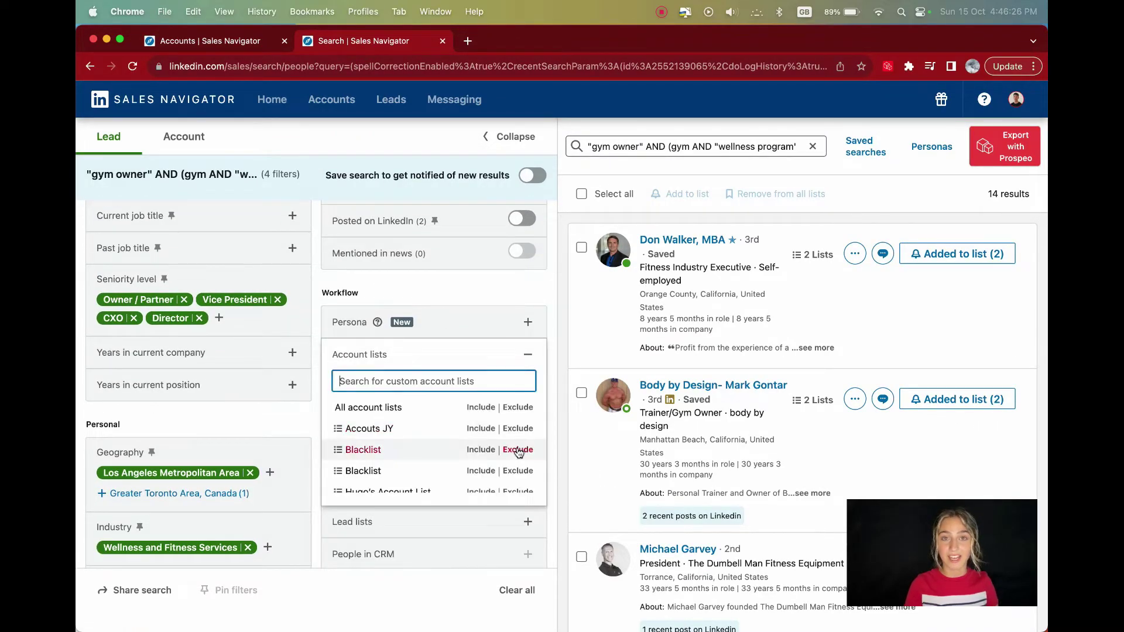
click(518, 449)
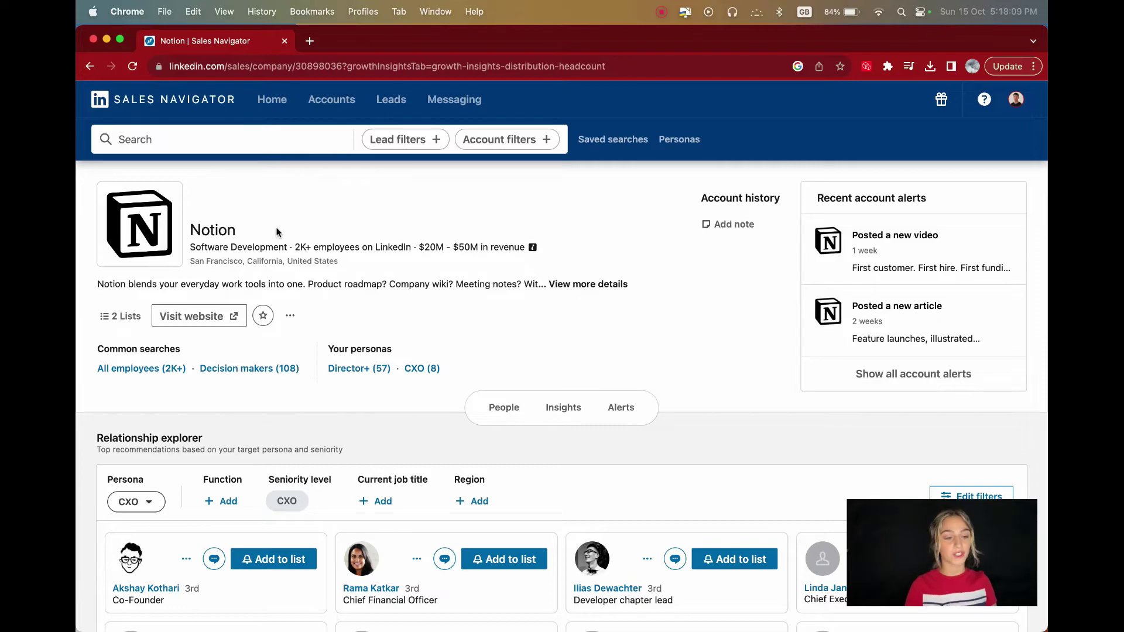
scroll(269, 234, down, 3)
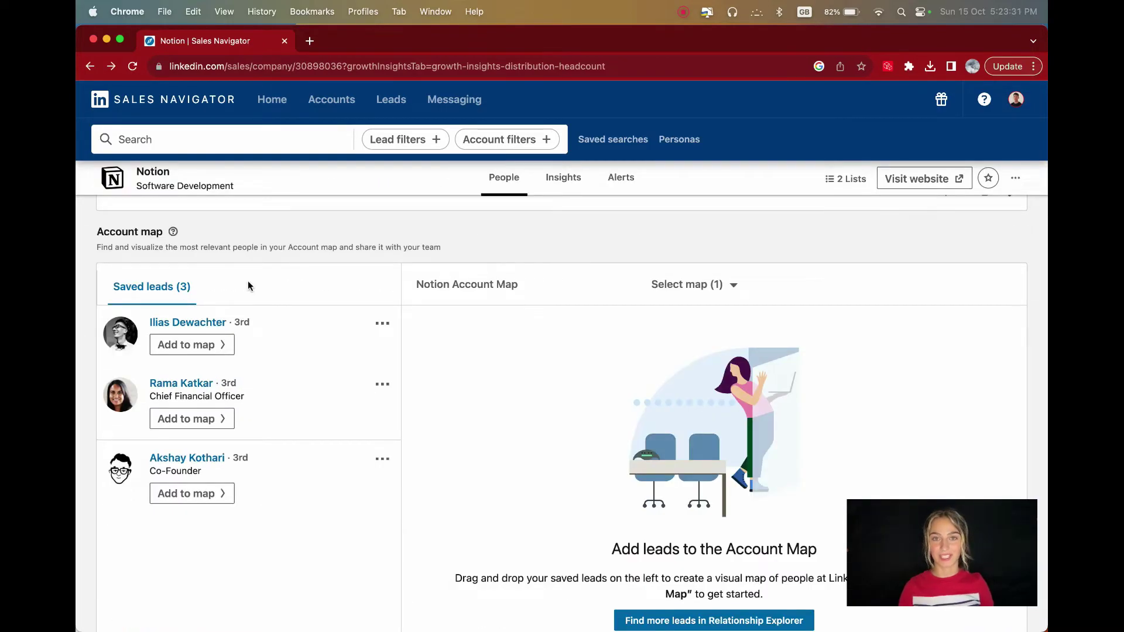
click(210, 344)
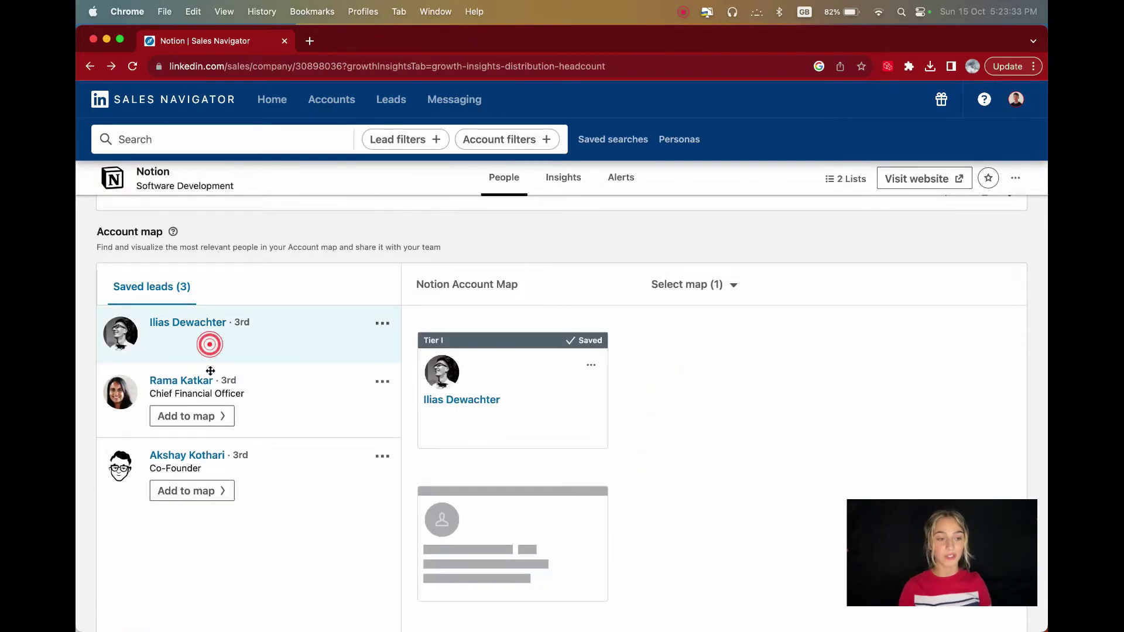
click(211, 423)
click(212, 475)
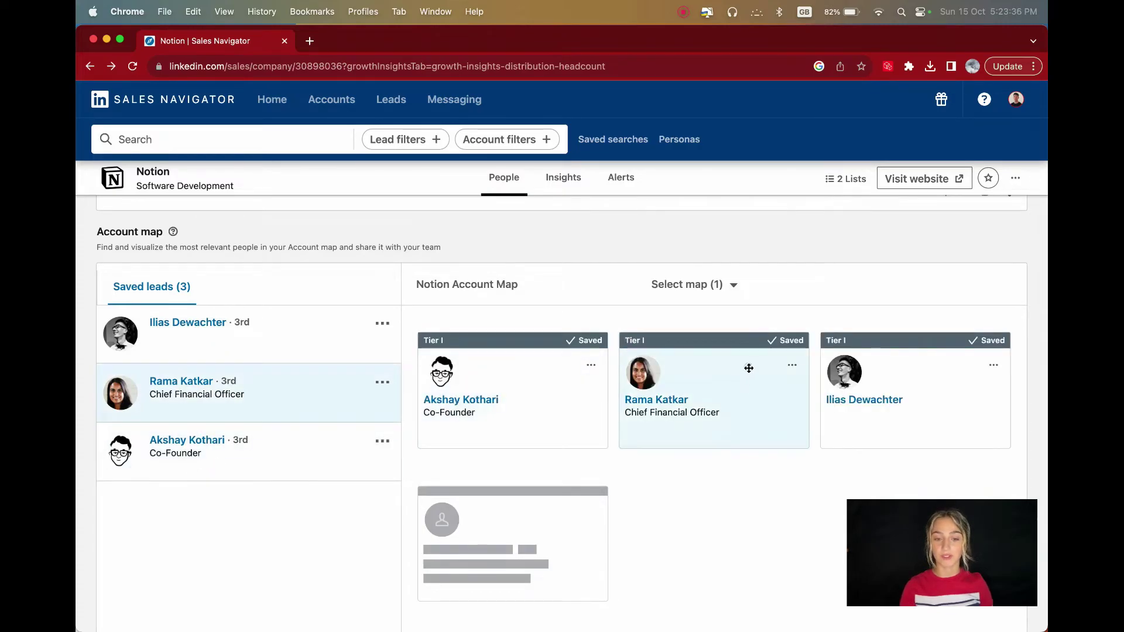
drag(749, 367, 583, 518)
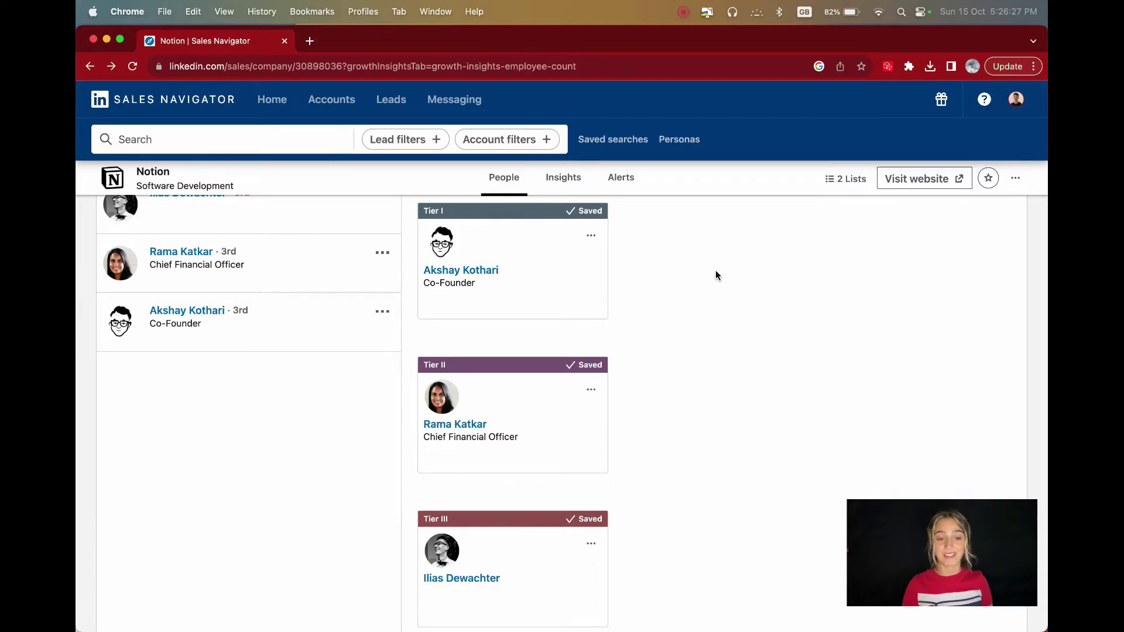
- Show Notion's Distribution & headcount insights by function, then scroll toward People also viewed
scroll(715, 275, down, 10)
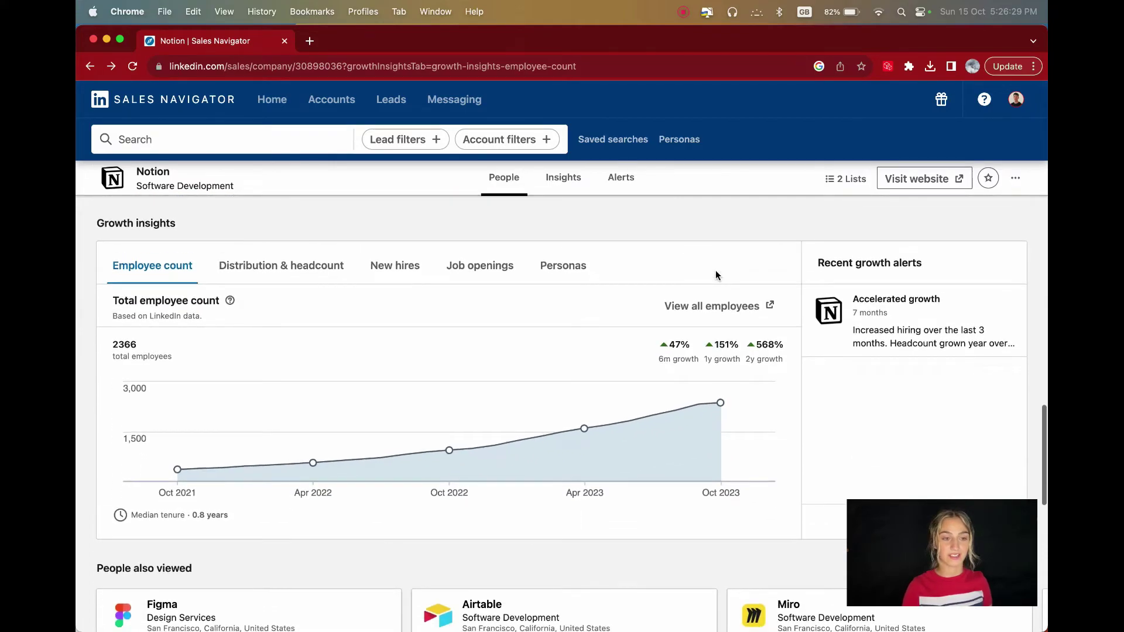
click(297, 261)
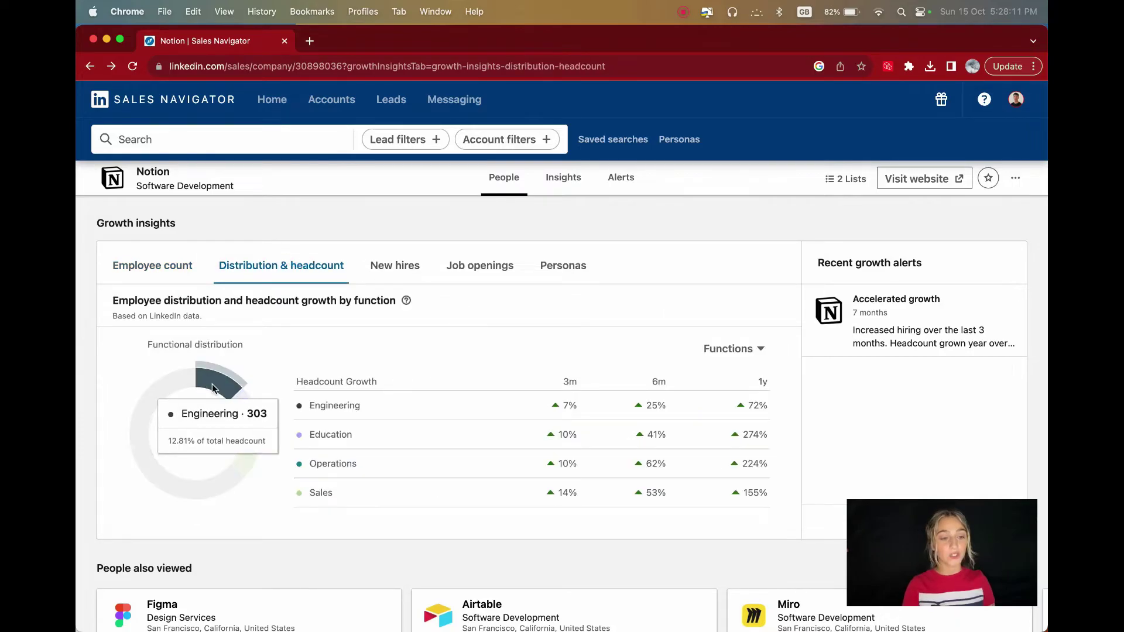
mouse_move(250, 418)
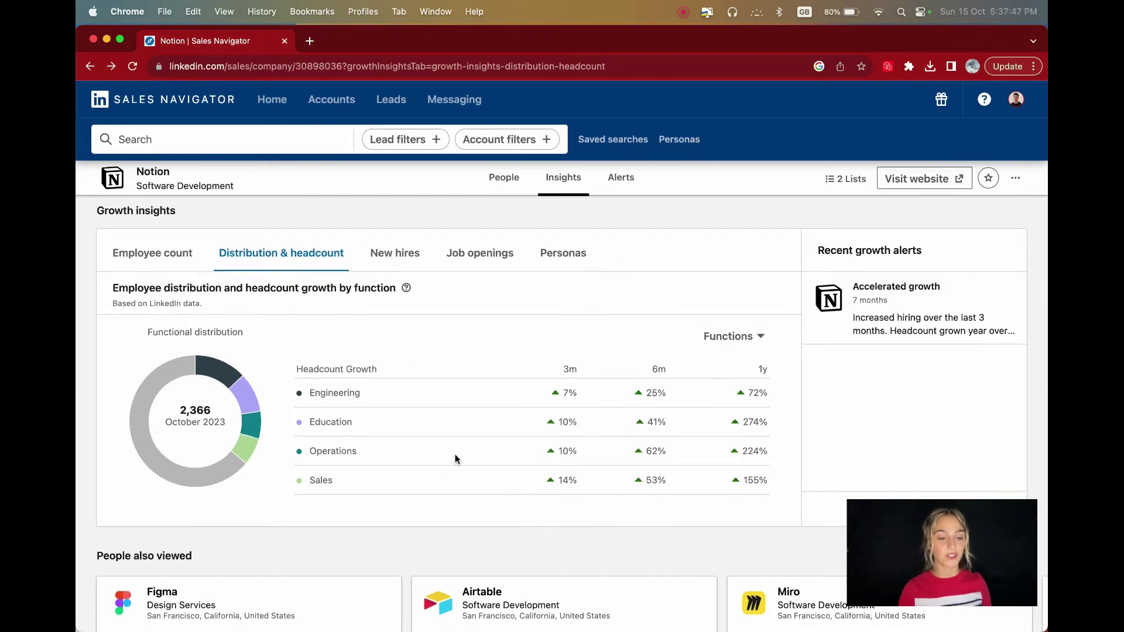
scroll(455, 463, down, 5)
scroll(455, 459, down, 3)
scroll(462, 433, up, 1)
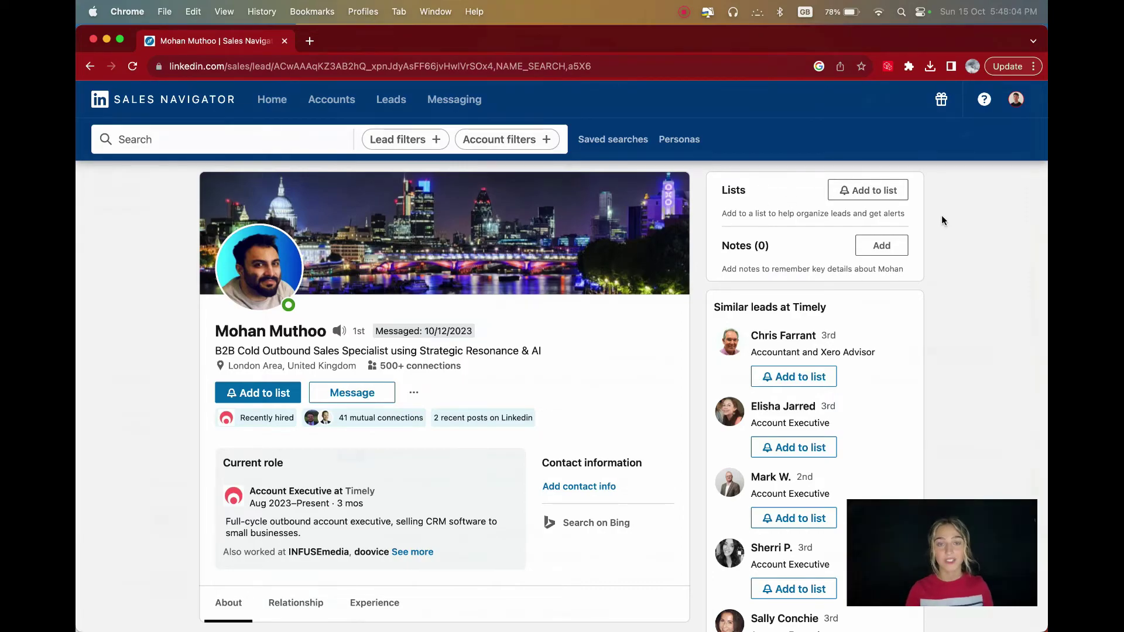
- Scroll the lead's profile past About and Relationship to the Get introduced connections
scroll(941, 216, down, 5)
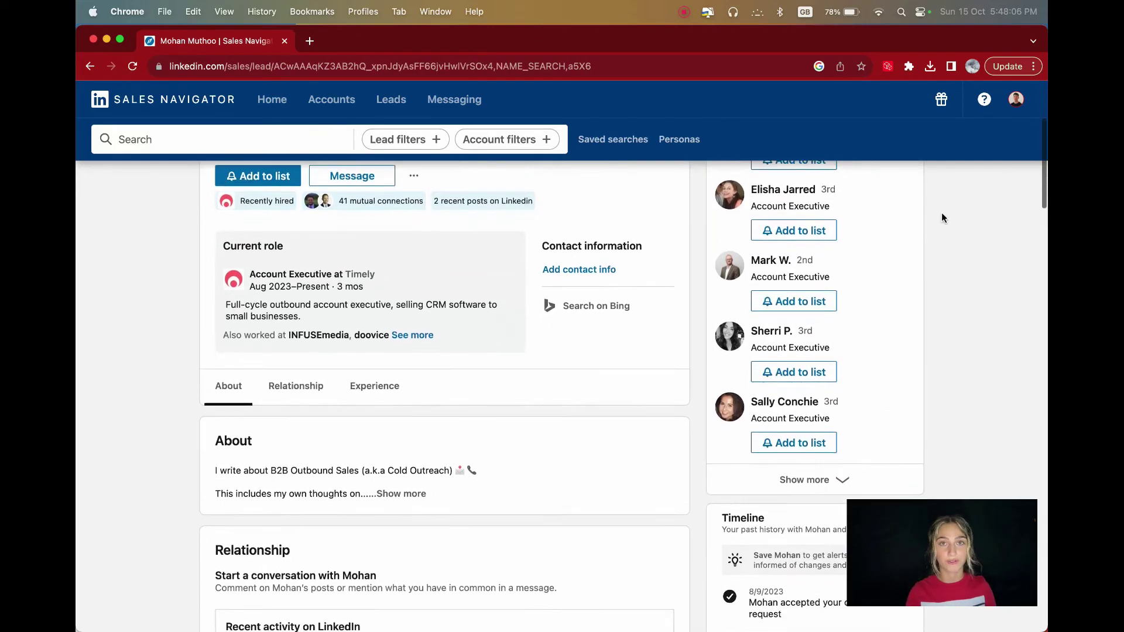
scroll(942, 218, down, 6)
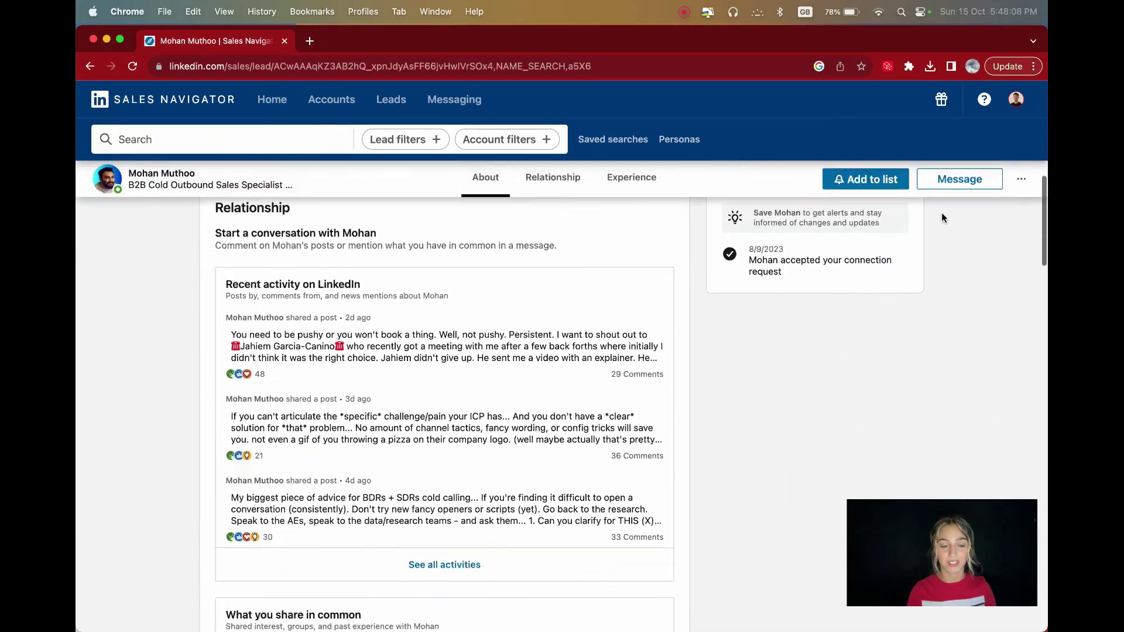
scroll(942, 218, down, 10)
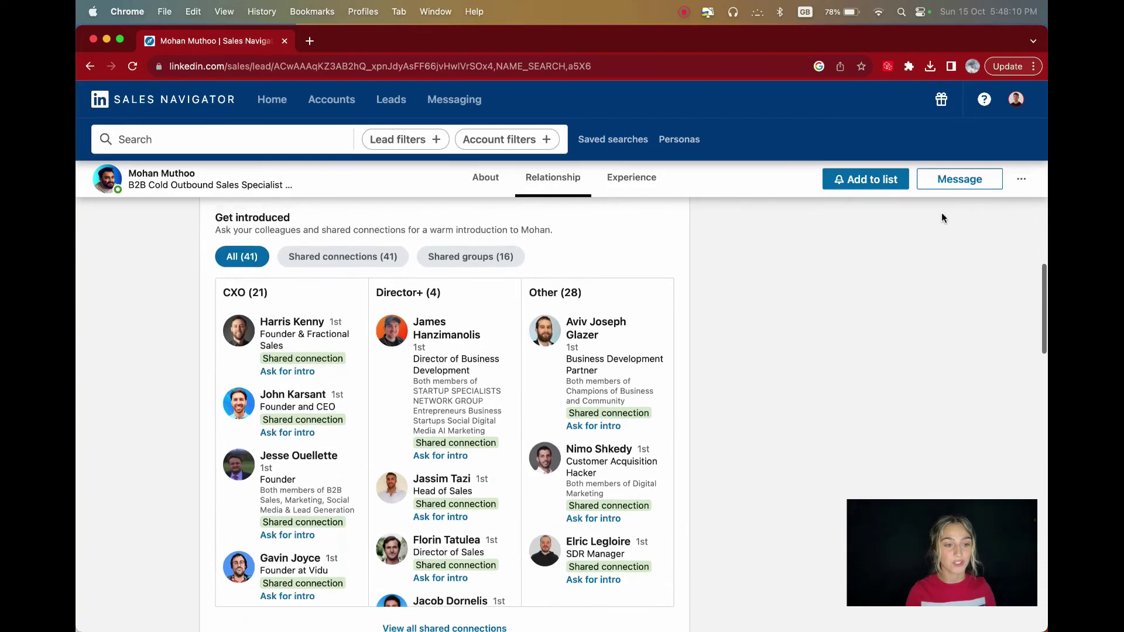